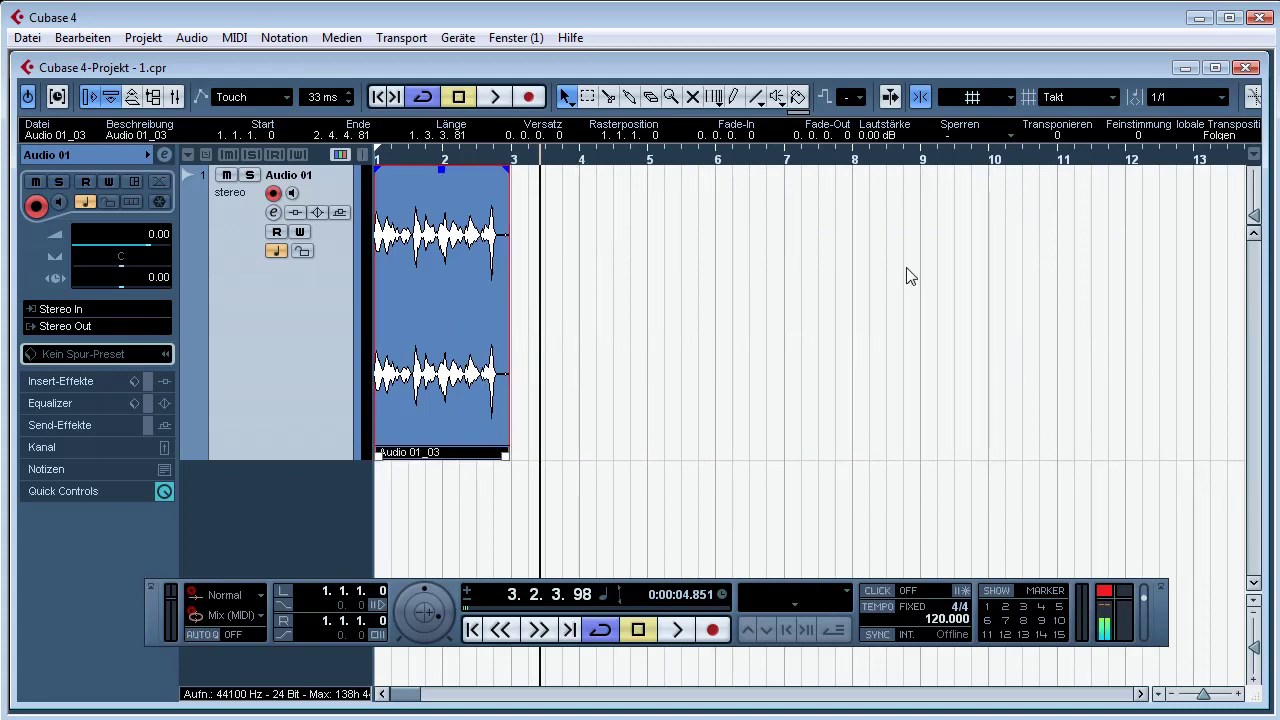
Step: Try moving the audio event freely without snapping and back to bar 1 with snapping on, using the Takt grid
drag(487, 360, 332, 296)
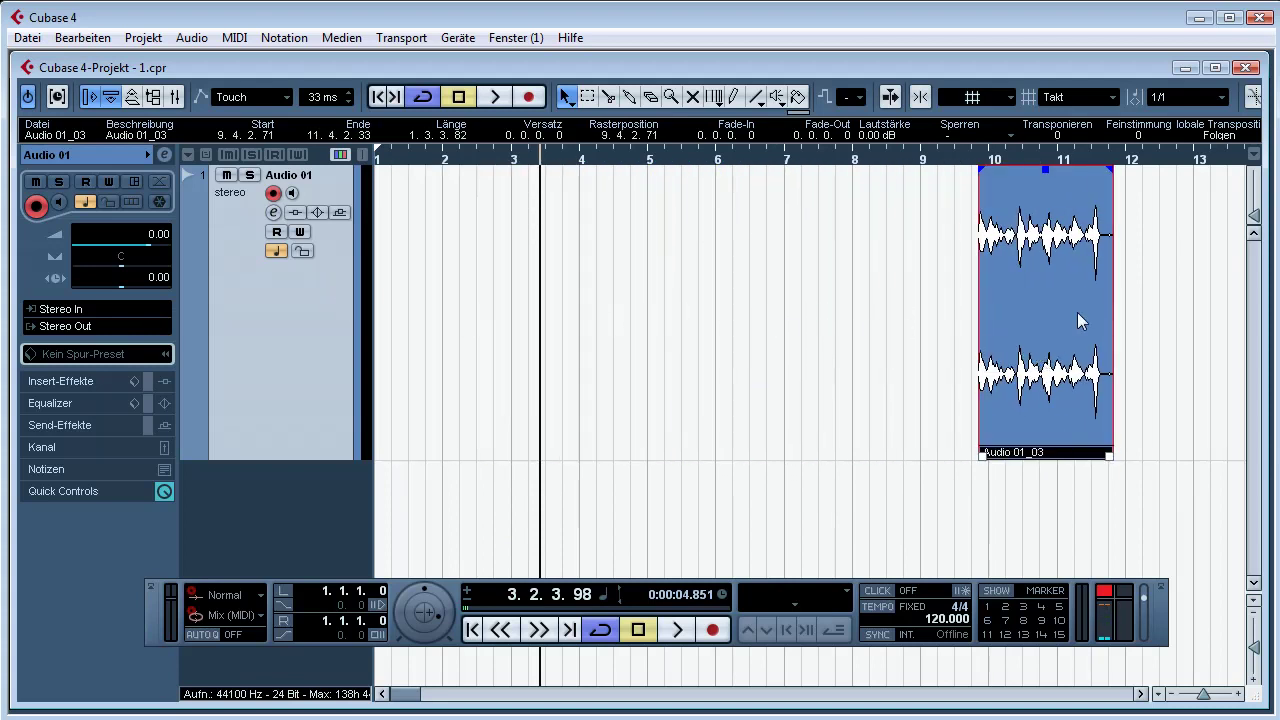
drag(1067, 313, 466, 320)
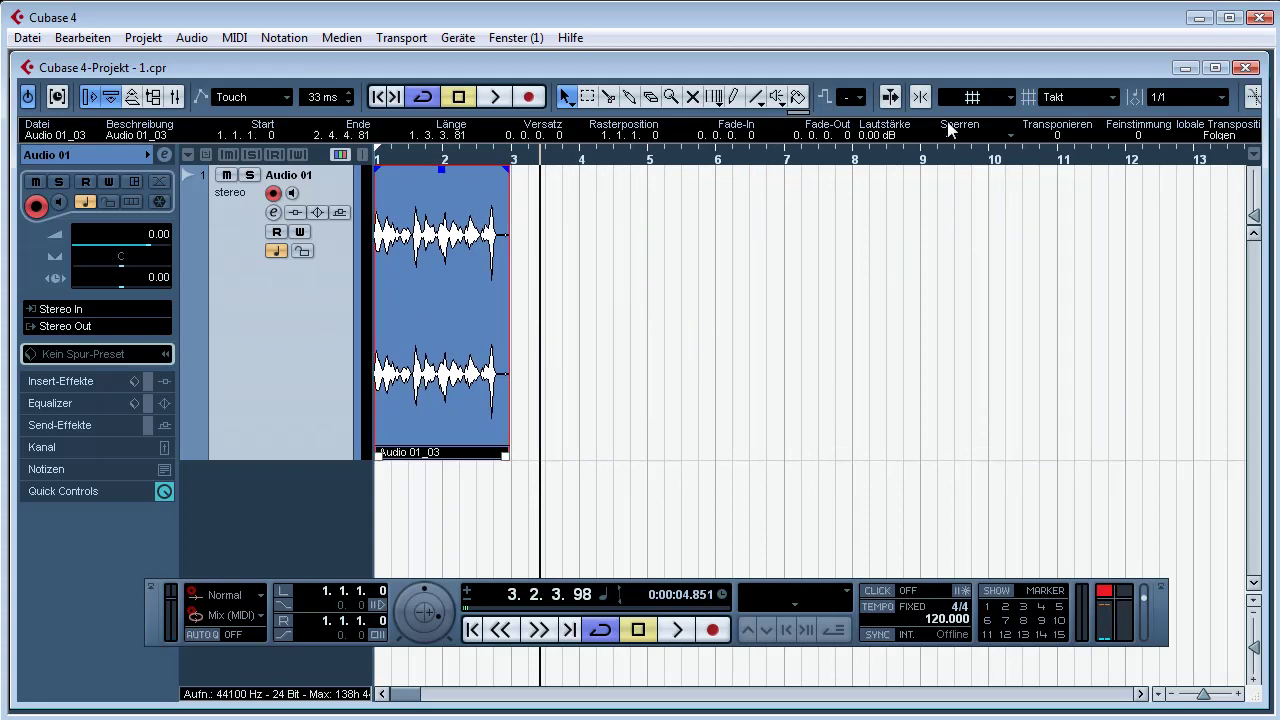
click(1080, 98)
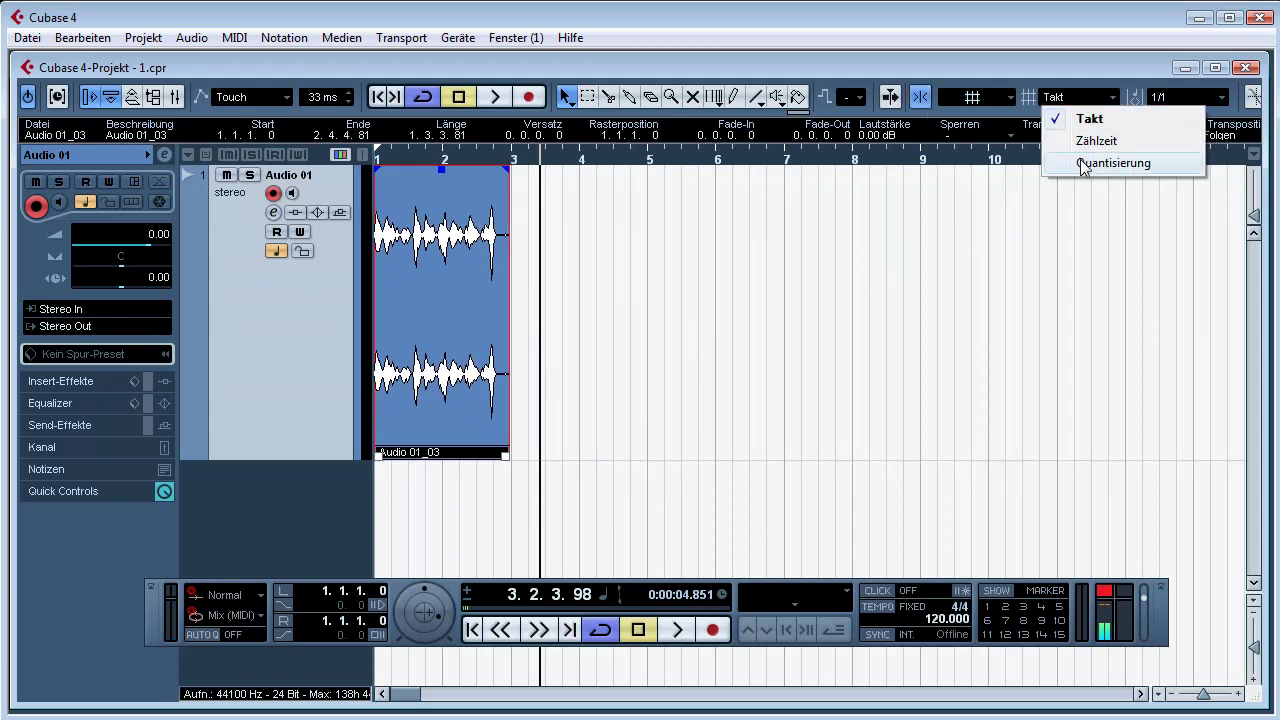
click(1085, 120)
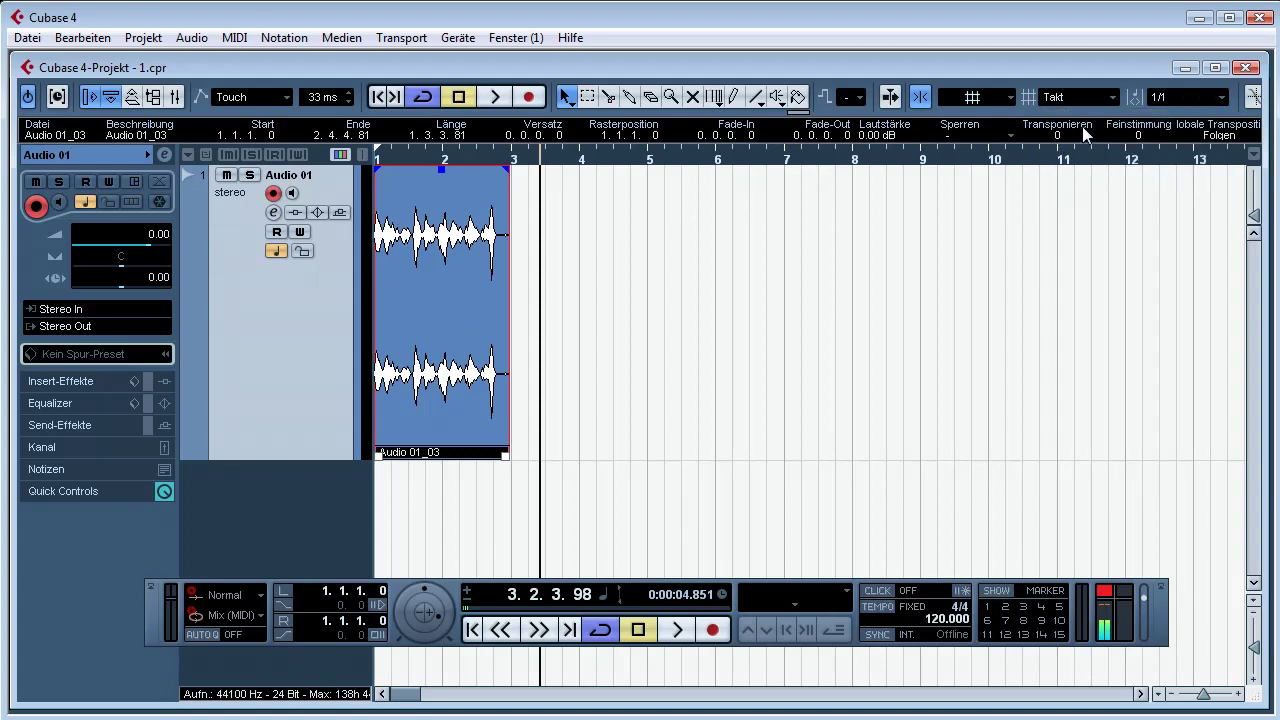
drag(451, 296, 512, 343)
Step: Open the audio event in the sample editor, try its position cursor and event start marker, and close the editor
double_click(441, 361)
click(557, 330)
click(590, 333)
drag(797, 345, 704, 441)
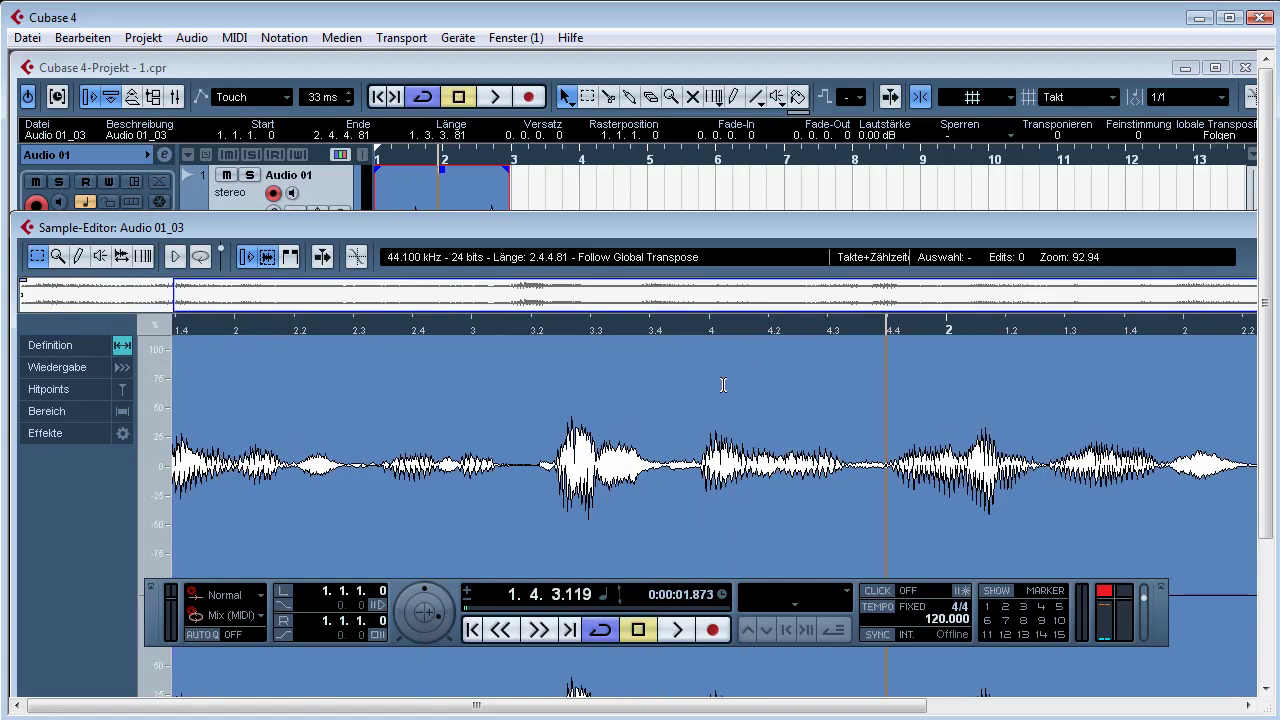
drag(726, 330, 758, 232)
click(636, 402)
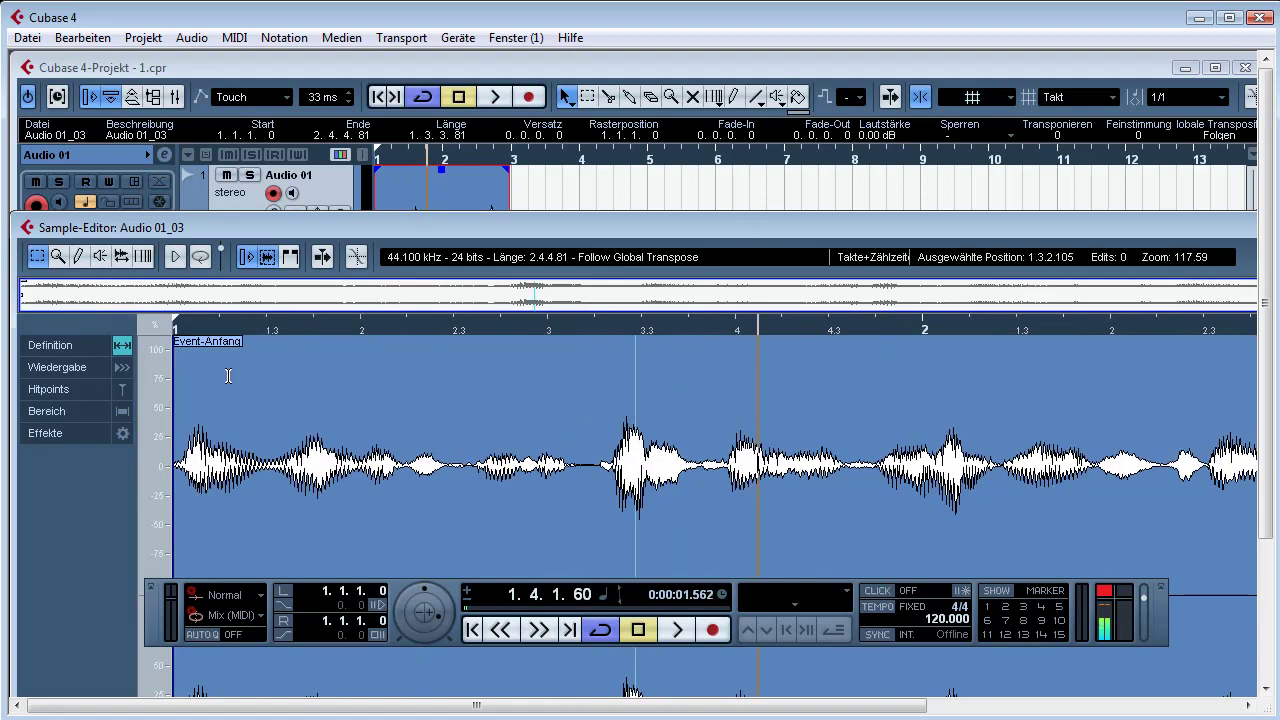
mouse_move(208, 345)
mouse_down()
mouse_move(380, 347)
mouse_move(174, 342)
mouse_up()
drag(1078, 236, 490, 250)
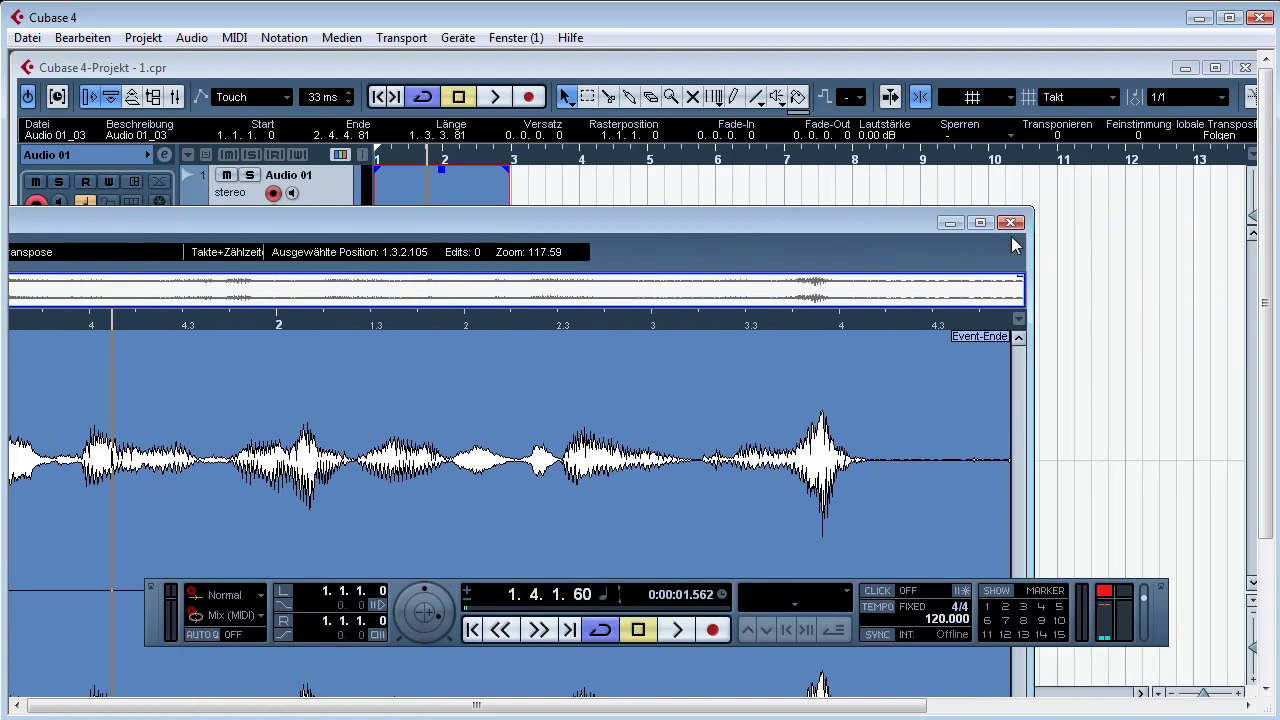
click(1011, 223)
Step: Add one MIDI track and draw a two-bar part on it from bar 1 to bar 3
right_click(305, 479)
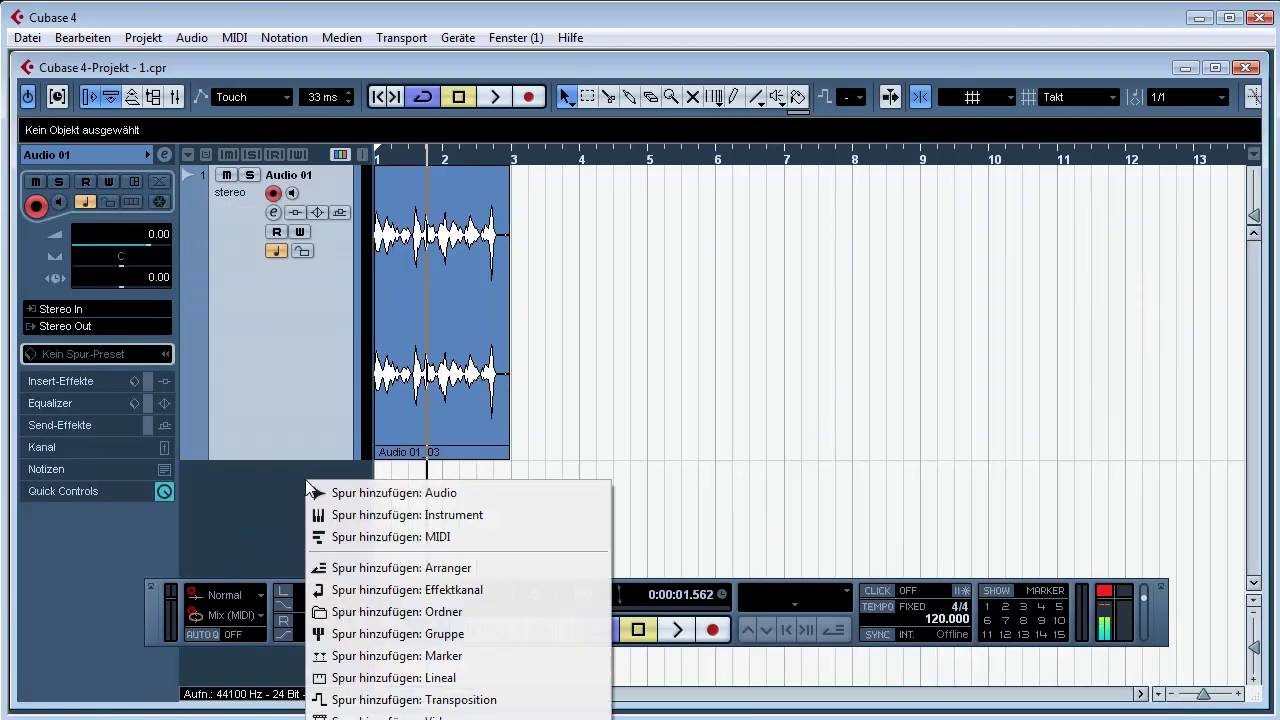
click(360, 537)
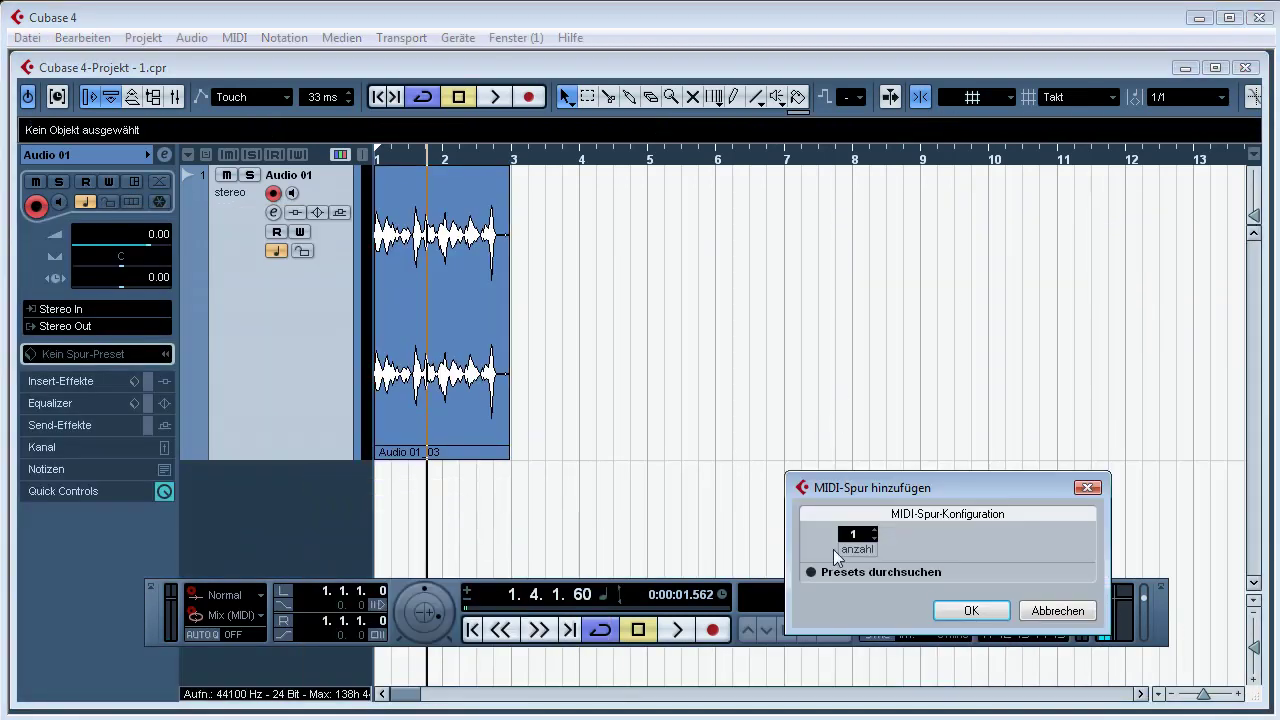
click(973, 613)
drag(376, 510, 513, 508)
Step: Open the MIDI part in the key editor and draw one whole-bar note in each of its two bars
double_click(467, 519)
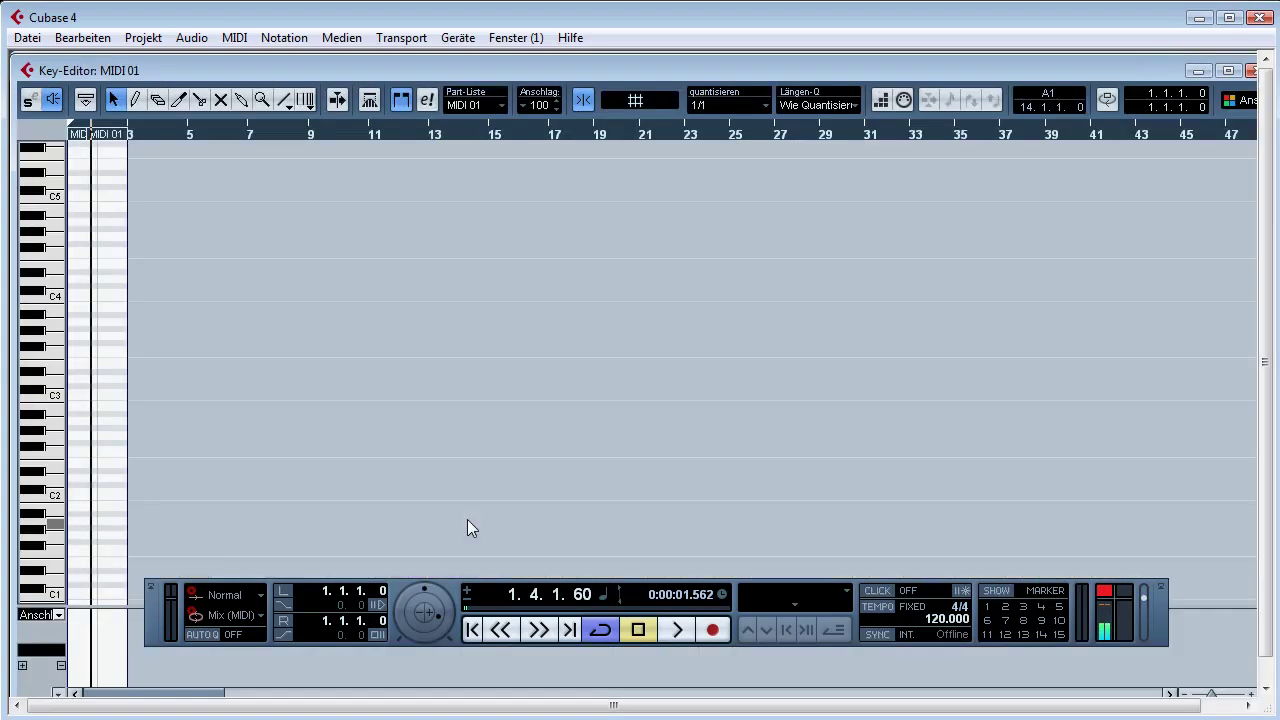
click(82, 349)
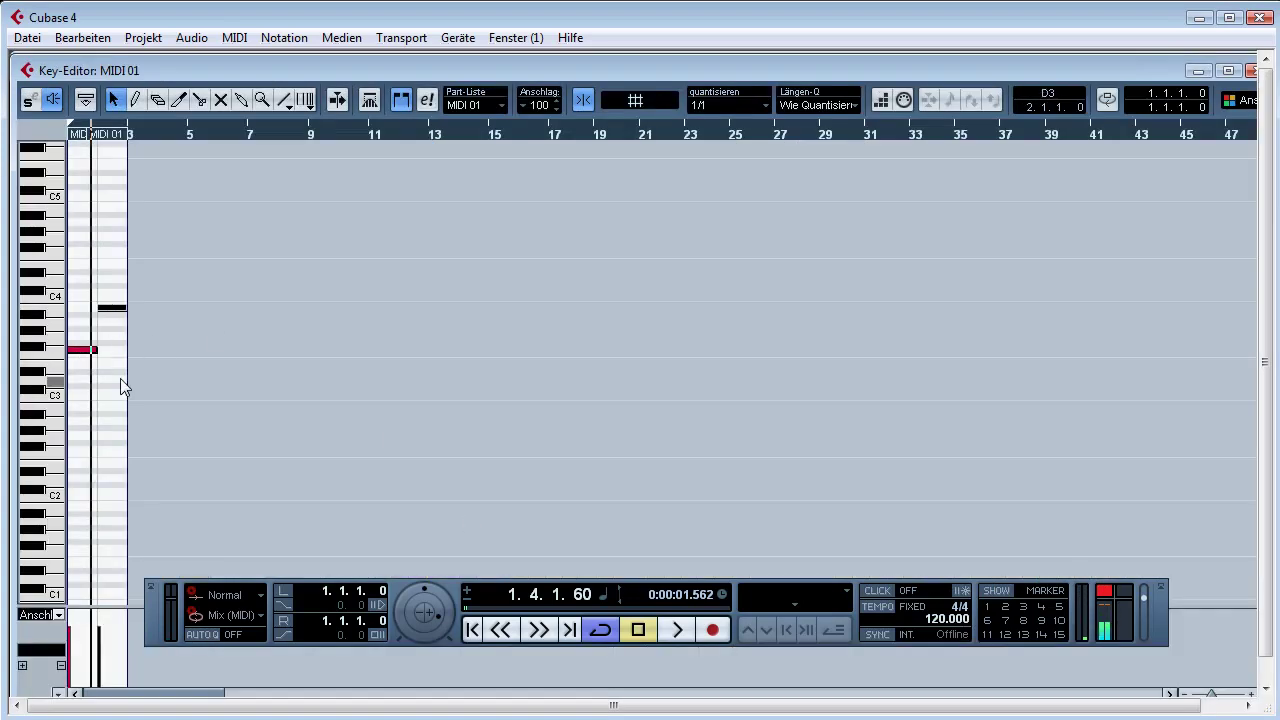
drag(138, 124, 55, 210)
Step: Set the key editor's quantize value to 1/16, shift the second note two sixteenths earlier, and close the editor
click(747, 108)
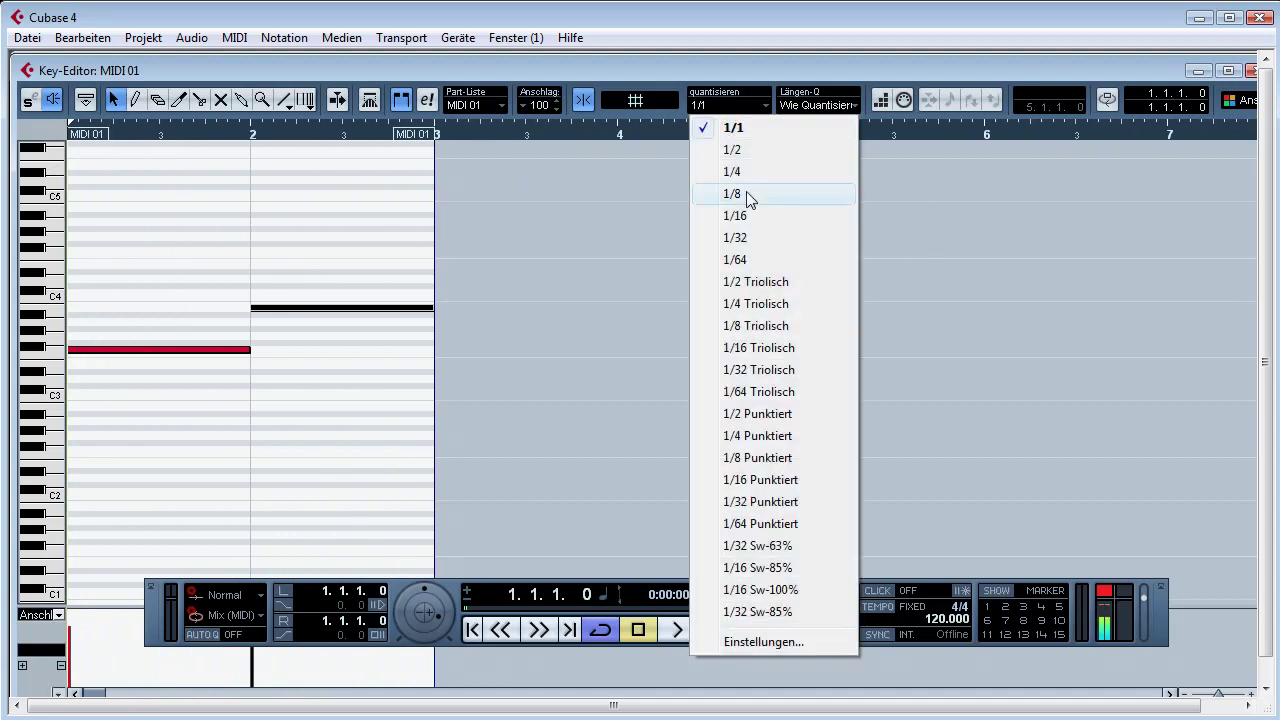
click(750, 215)
mouse_move(282, 317)
mouse_down()
mouse_move(351, 322)
mouse_move(320, 294)
mouse_move(294, 234)
mouse_move(322, 260)
mouse_move(366, 209)
mouse_move(198, 263)
mouse_move(326, 189)
mouse_move(211, 206)
mouse_move(246, 283)
mouse_move(341, 243)
mouse_move(264, 318)
mouse_up()
drag(1138, 71, 1037, 84)
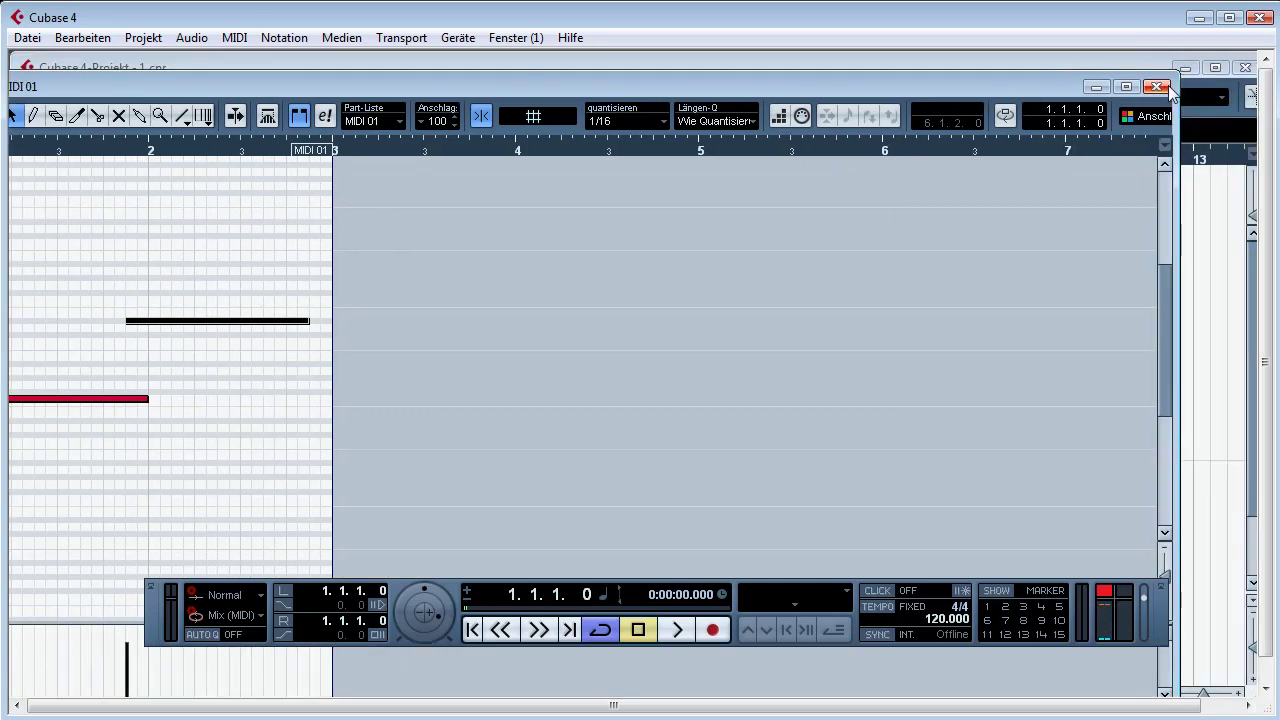
click(1164, 88)
Step: Try shifting the audio event and the MIDI part along the Takt grid in the project
mouse_move(390, 304)
mouse_down()
mouse_move(800, 300)
mouse_move(594, 304)
mouse_move(1034, 318)
mouse_move(411, 313)
mouse_up()
scroll(437, 356, down, 3)
mouse_move(426, 412)
mouse_down()
mouse_move(744, 429)
mouse_move(436, 430)
mouse_move(1034, 433)
mouse_move(411, 425)
mouse_up()
scroll(470, 360, up, 3)
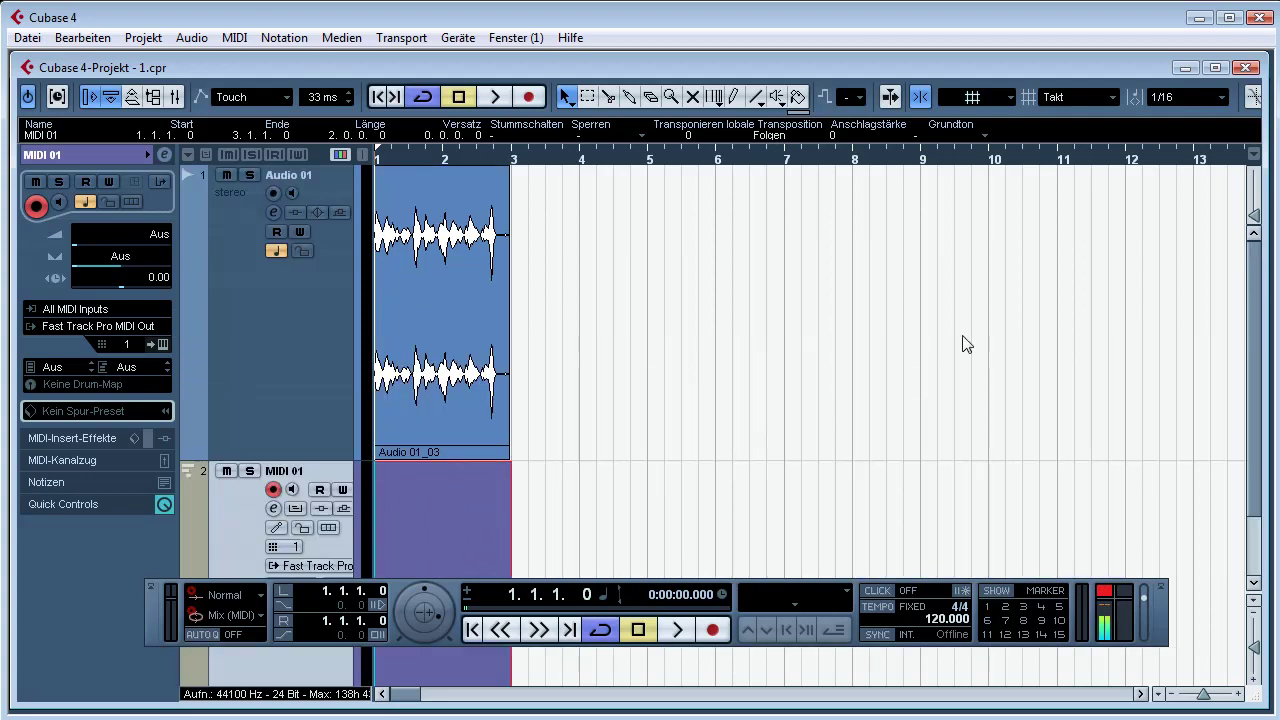
Step: Try the Quantisierung grid type, look through its quantize values, and switch the grid type back to Takt
click(1070, 100)
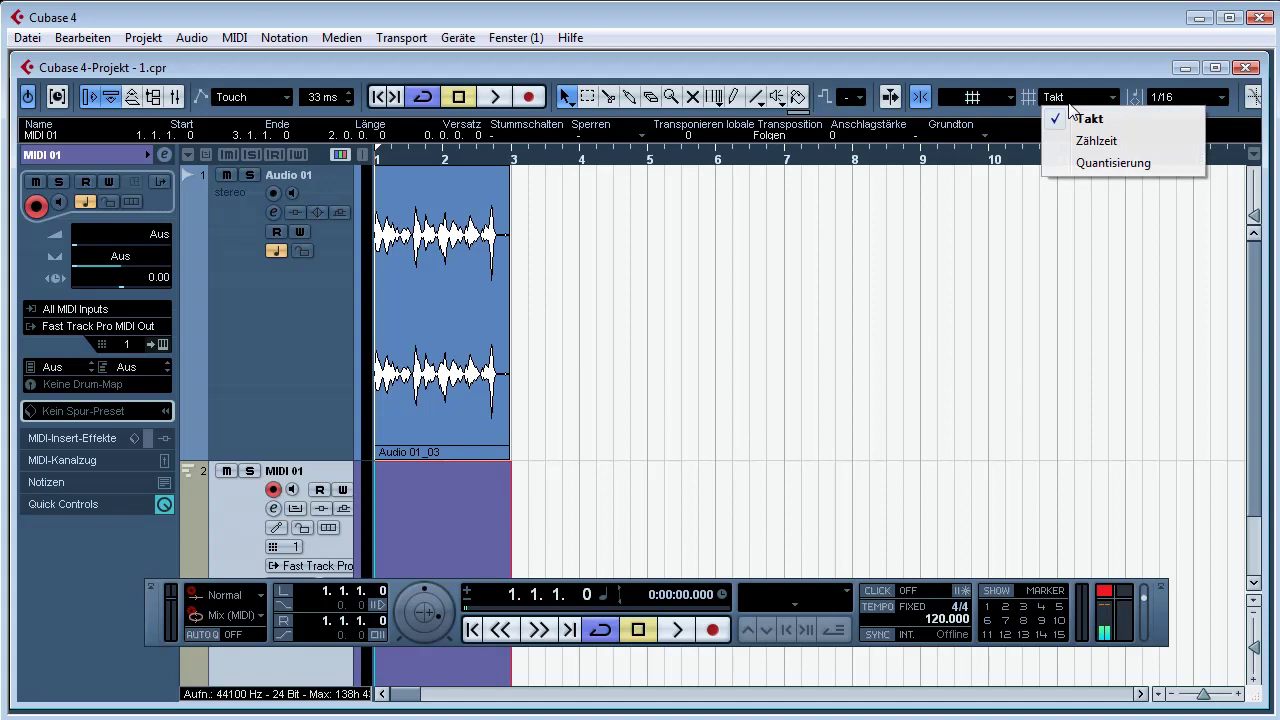
click(1116, 163)
click(1196, 98)
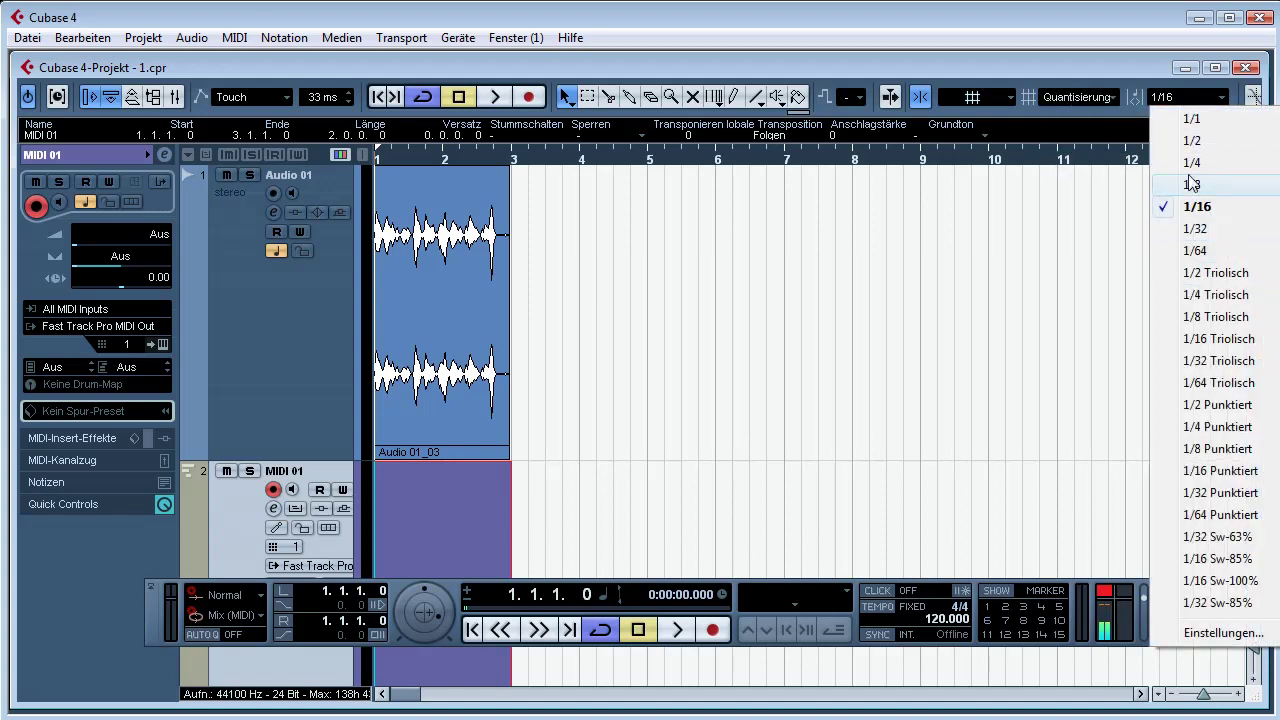
click(1047, 236)
click(1078, 97)
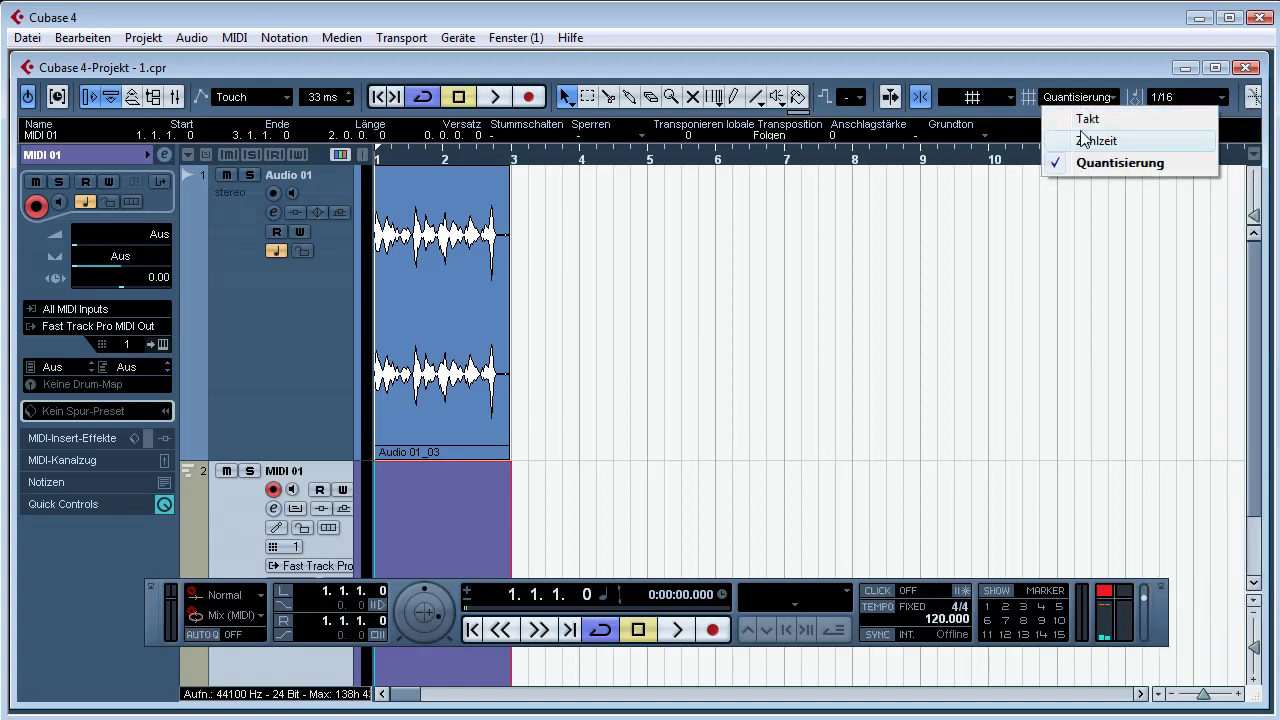
click(1084, 116)
click(1040, 464)
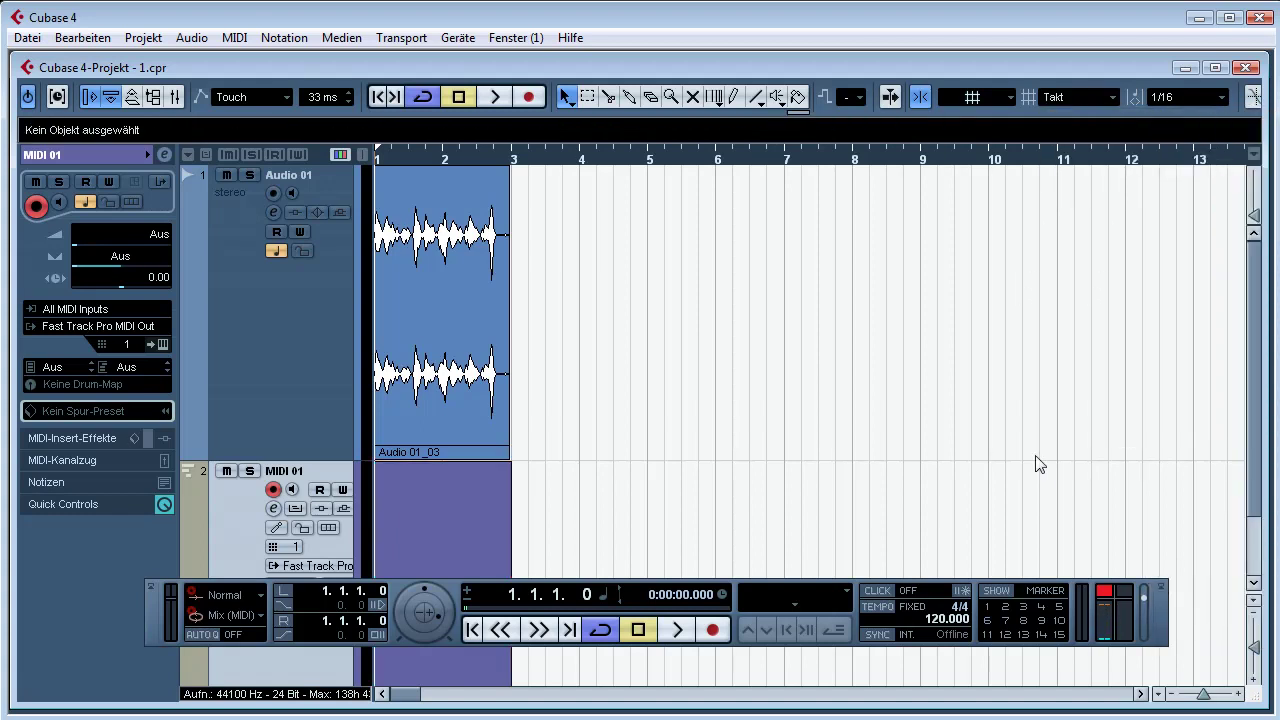
Step: Set the grid type to Quantisierung with a 1/8 quantize value and test moving the audio event on that grid
click(1076, 96)
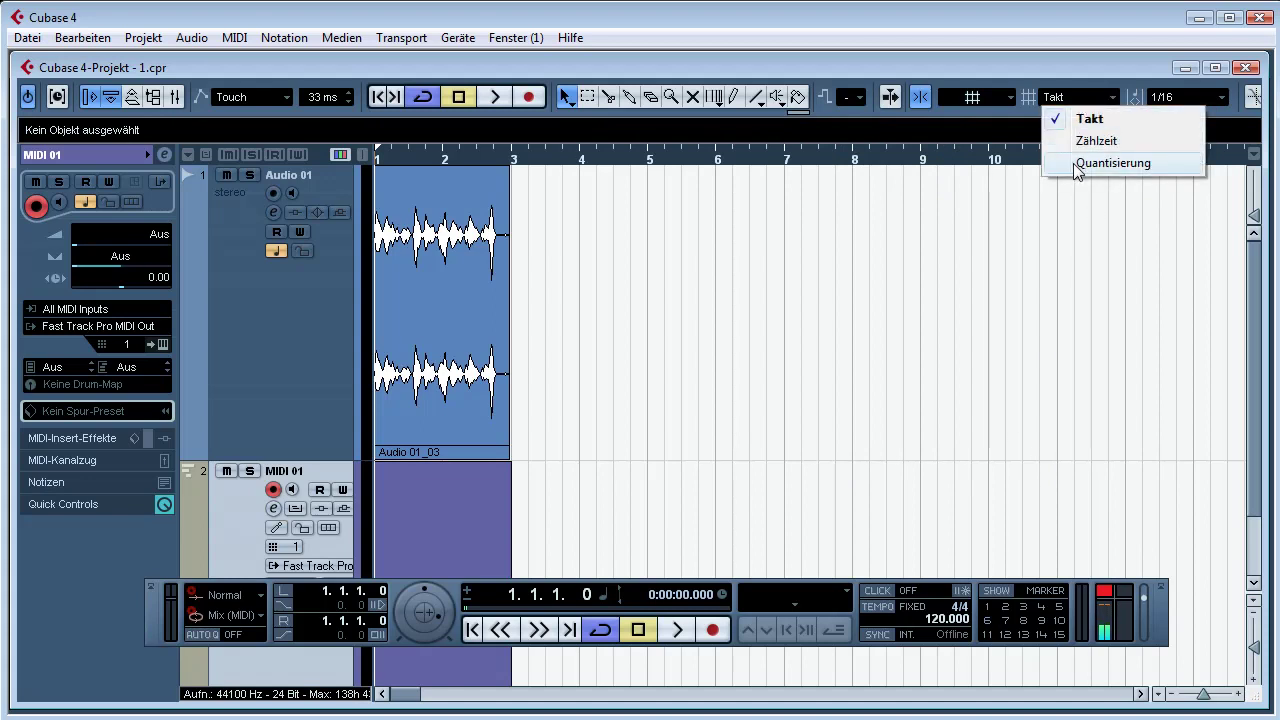
click(1082, 168)
click(1185, 98)
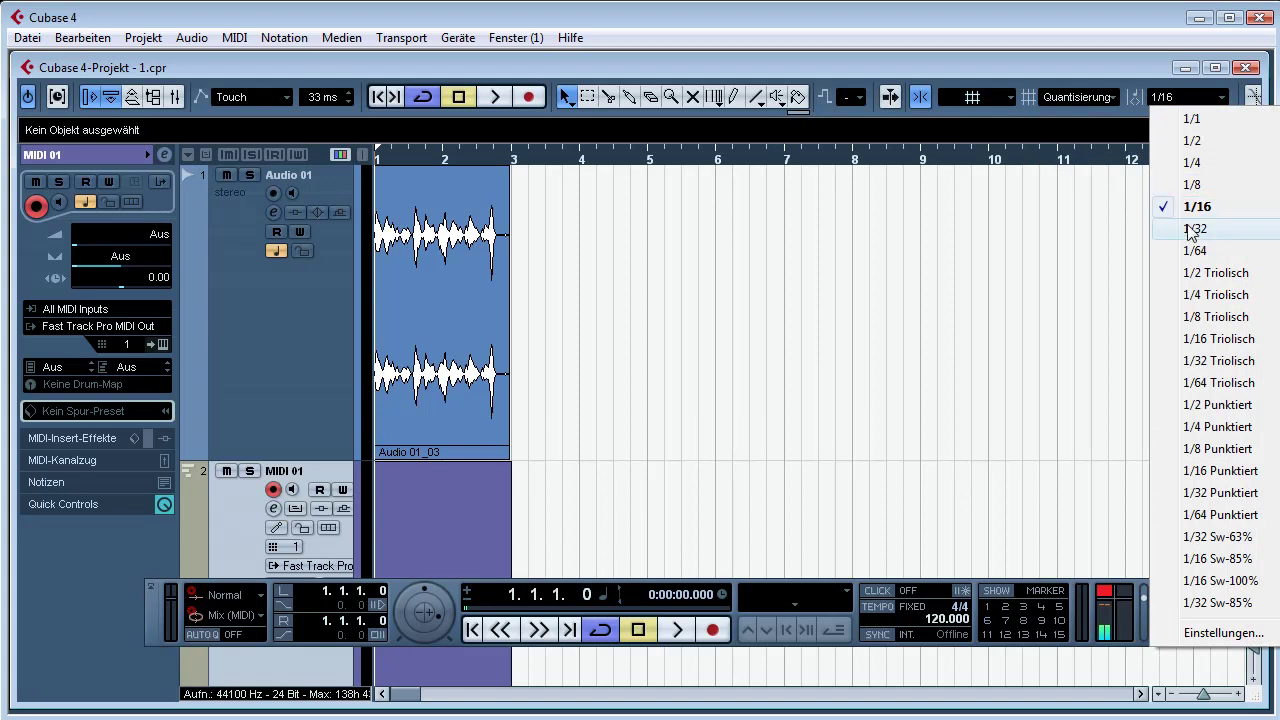
click(1200, 184)
click(460, 350)
drag(460, 350, 402, 348)
Step: Open the quantize settings and choose 1/8 as the grid value
click(1168, 92)
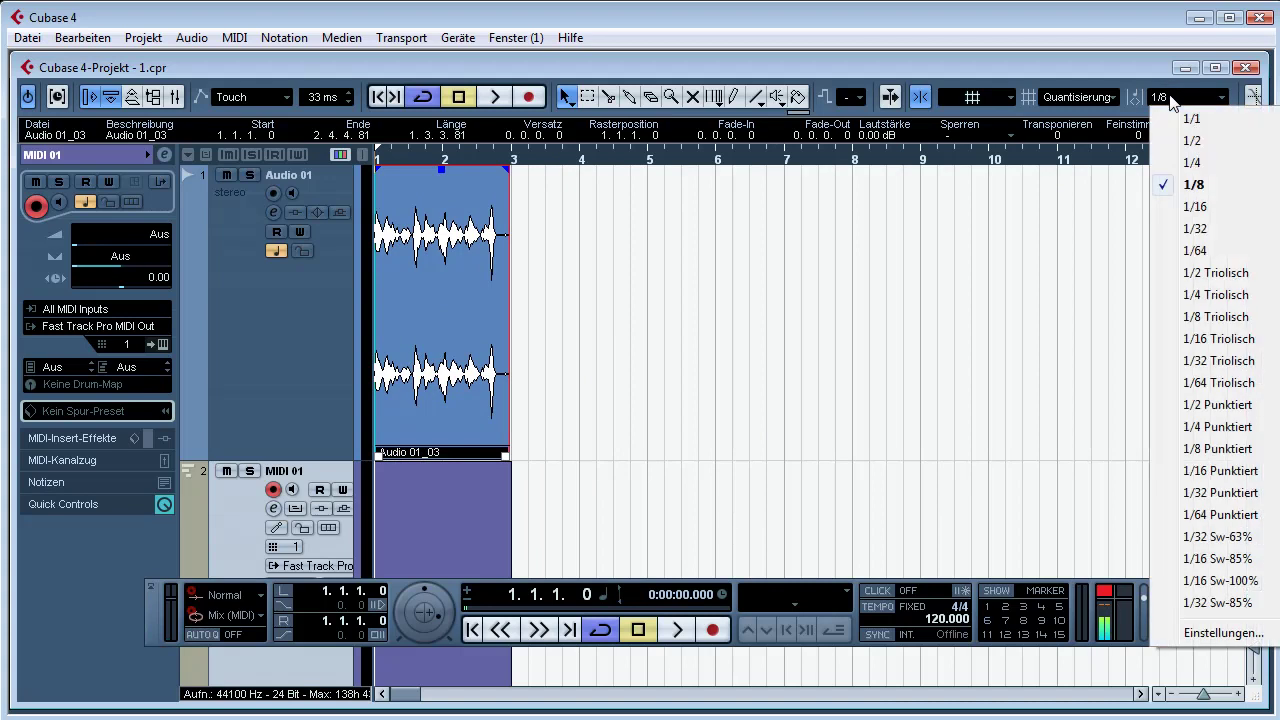
click(1224, 632)
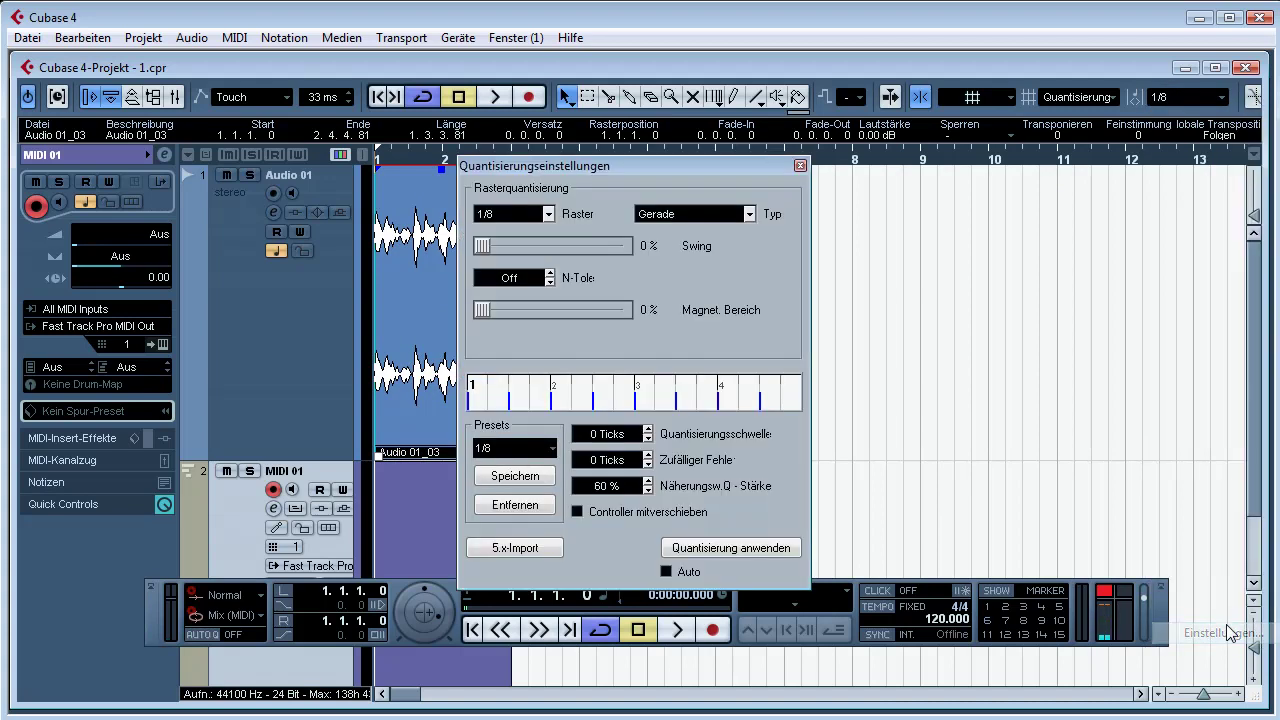
drag(670, 166, 701, 162)
click(581, 204)
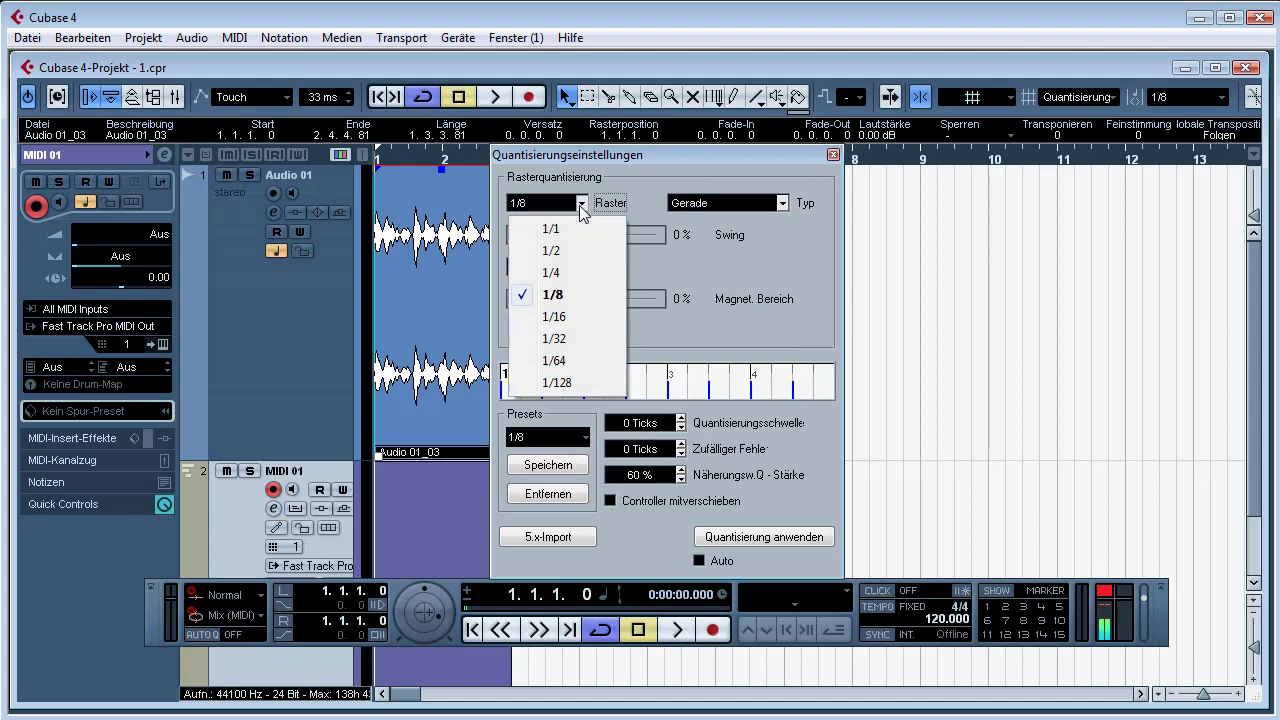
click(573, 287)
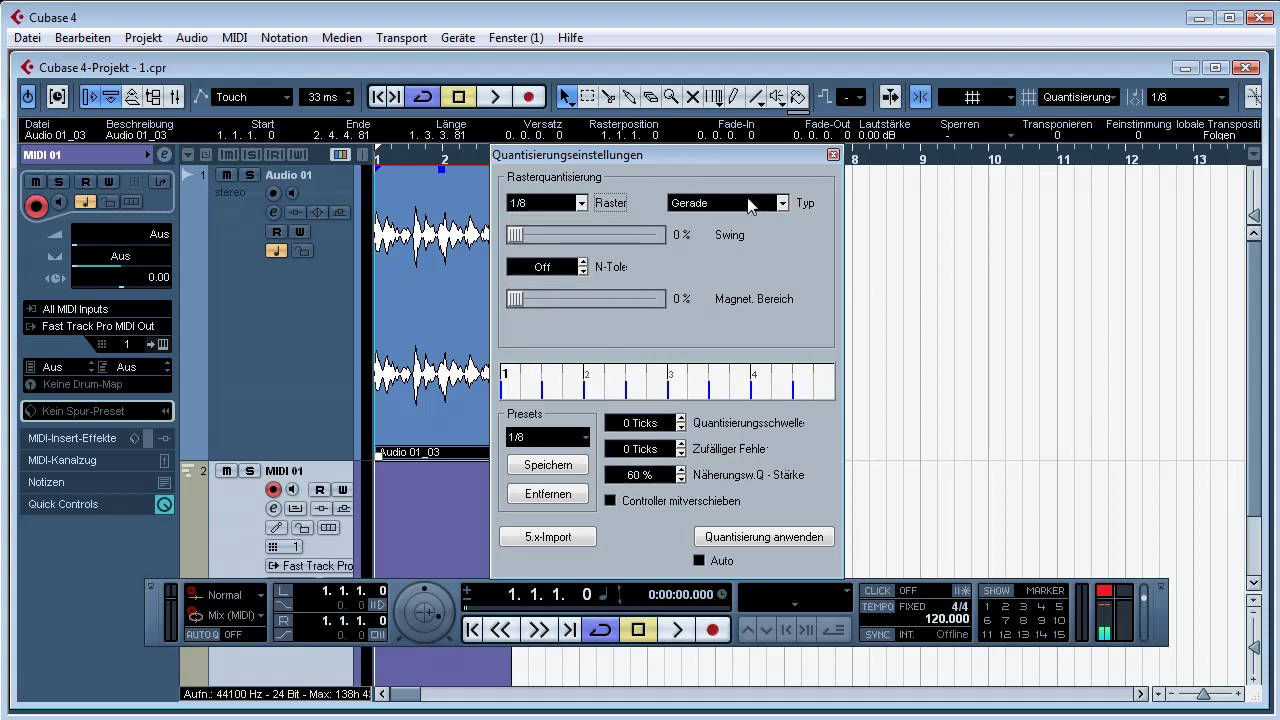
Step: Try different swing amounts for the 1/8 grid and set the swing to 95 %
mouse_move(556, 235)
mouse_down()
mouse_move(567, 236)
mouse_move(552, 234)
mouse_up()
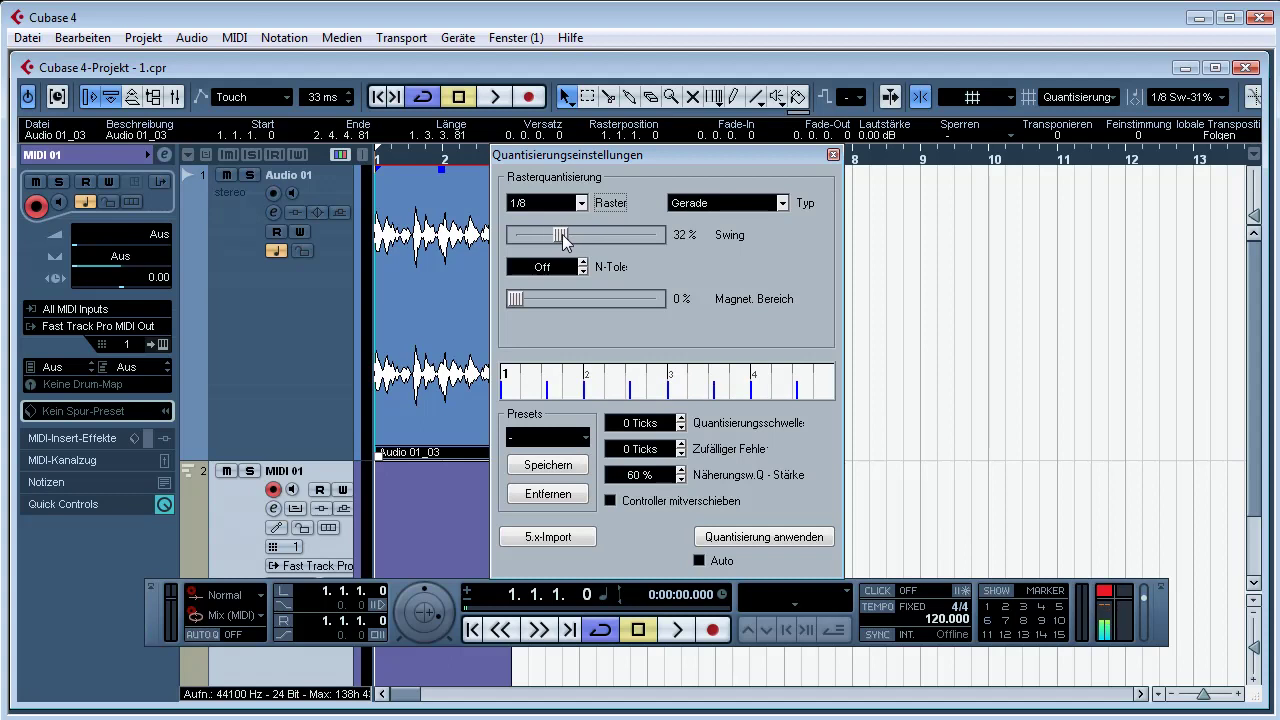
drag(562, 234, 670, 250)
drag(657, 248, 538, 246)
mouse_move(664, 236)
mouse_down()
mouse_move(522, 238)
mouse_move(677, 240)
mouse_up()
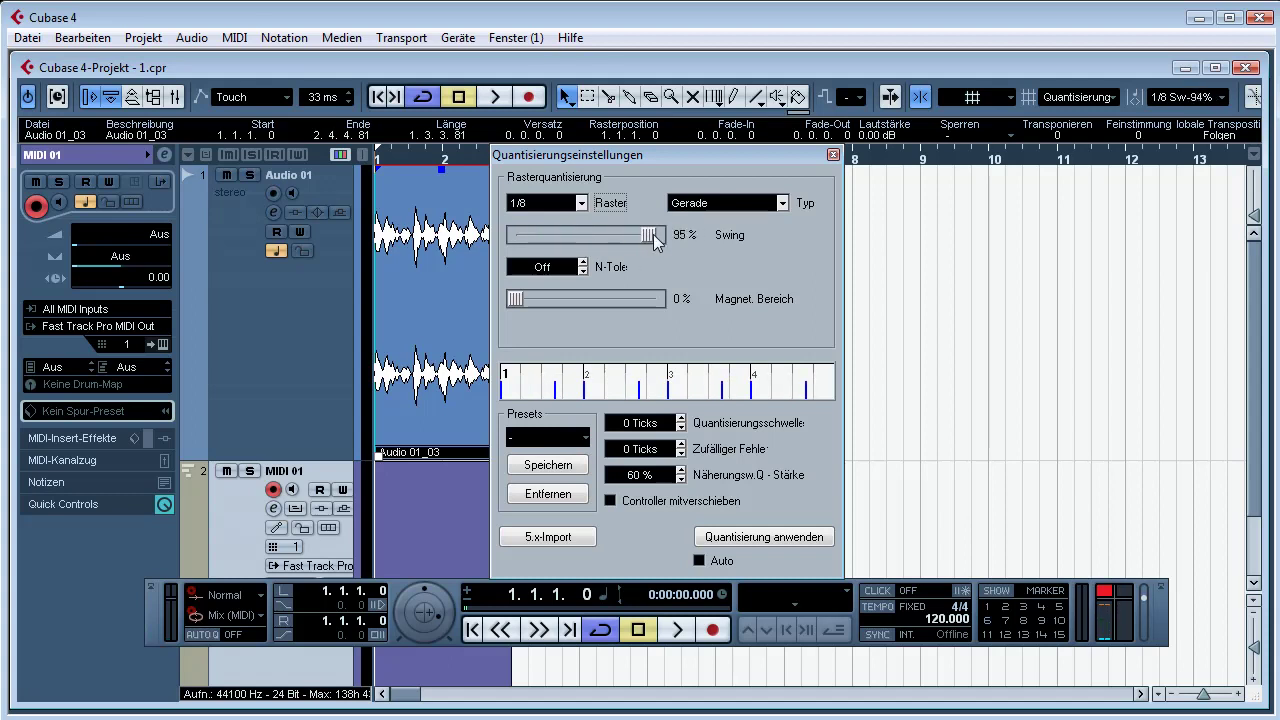
Step: Save the swing setting as a quantize preset, apply the quantization, and close the quantize settings
click(553, 466)
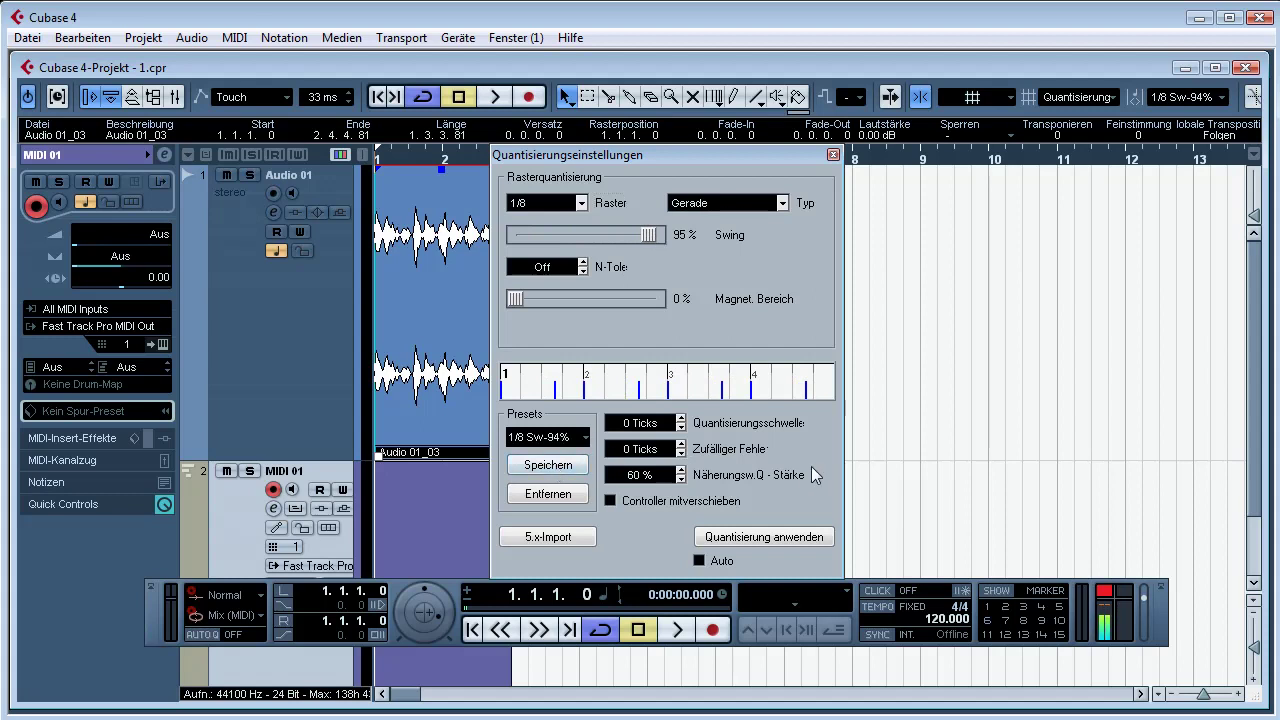
click(766, 538)
click(833, 155)
Step: Choose the saved 1/8 Sw-94% quantize preset and try moving the audio event on the swing grid
click(1180, 96)
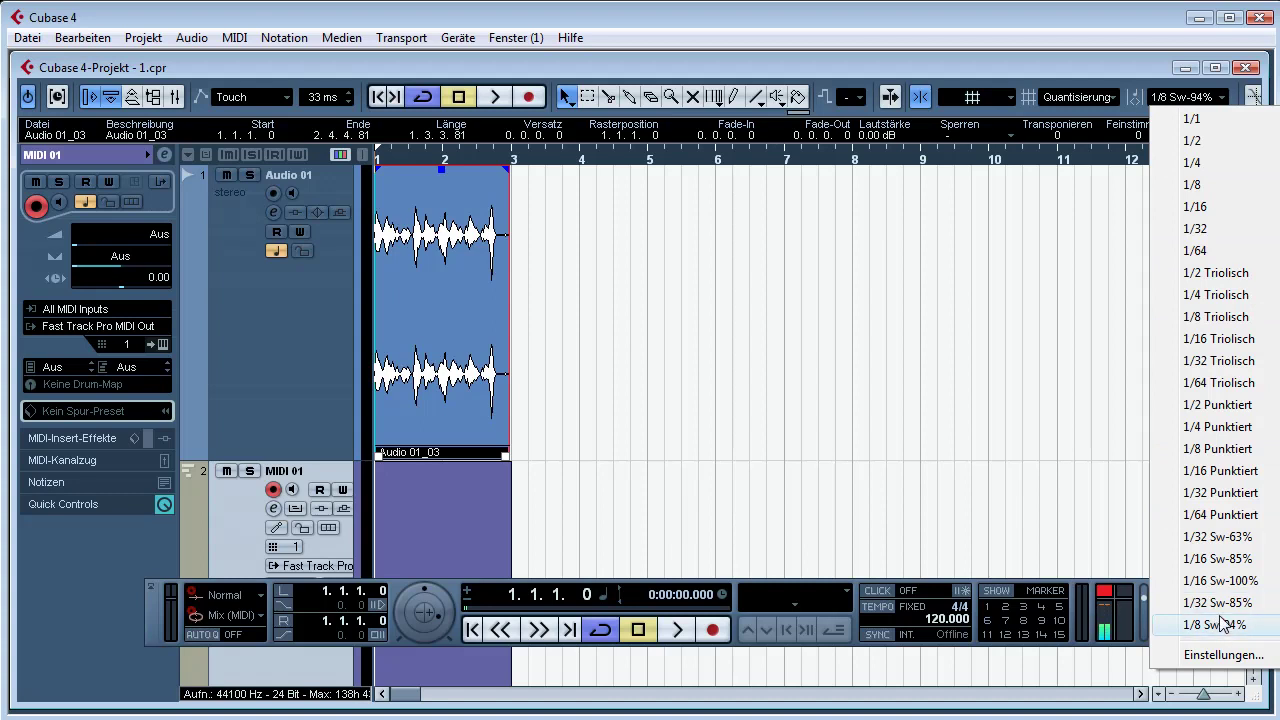
click(1221, 627)
drag(443, 270, 355, 295)
Step: Set the project's quantize value to 1/1 and deselect the audio event
click(1204, 108)
click(1200, 117)
click(963, 323)
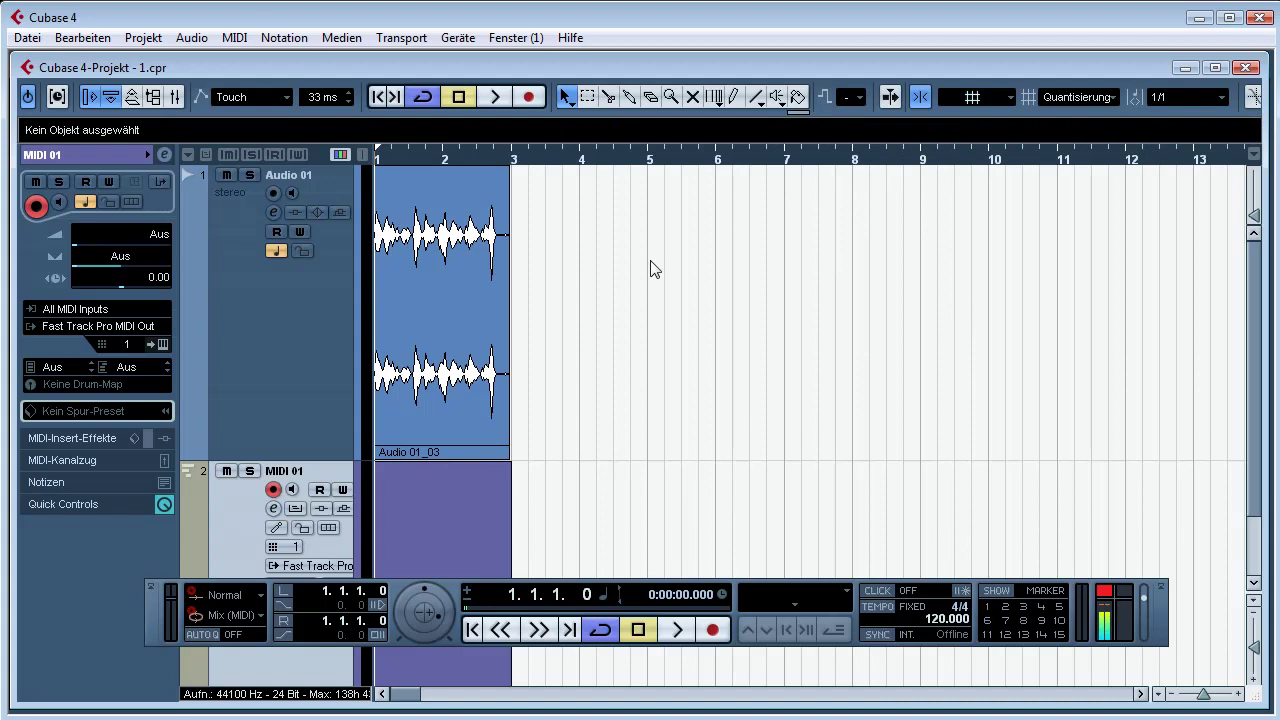
Step: Look through the snap modes and place a copy of the audio event at bar 3
click(991, 104)
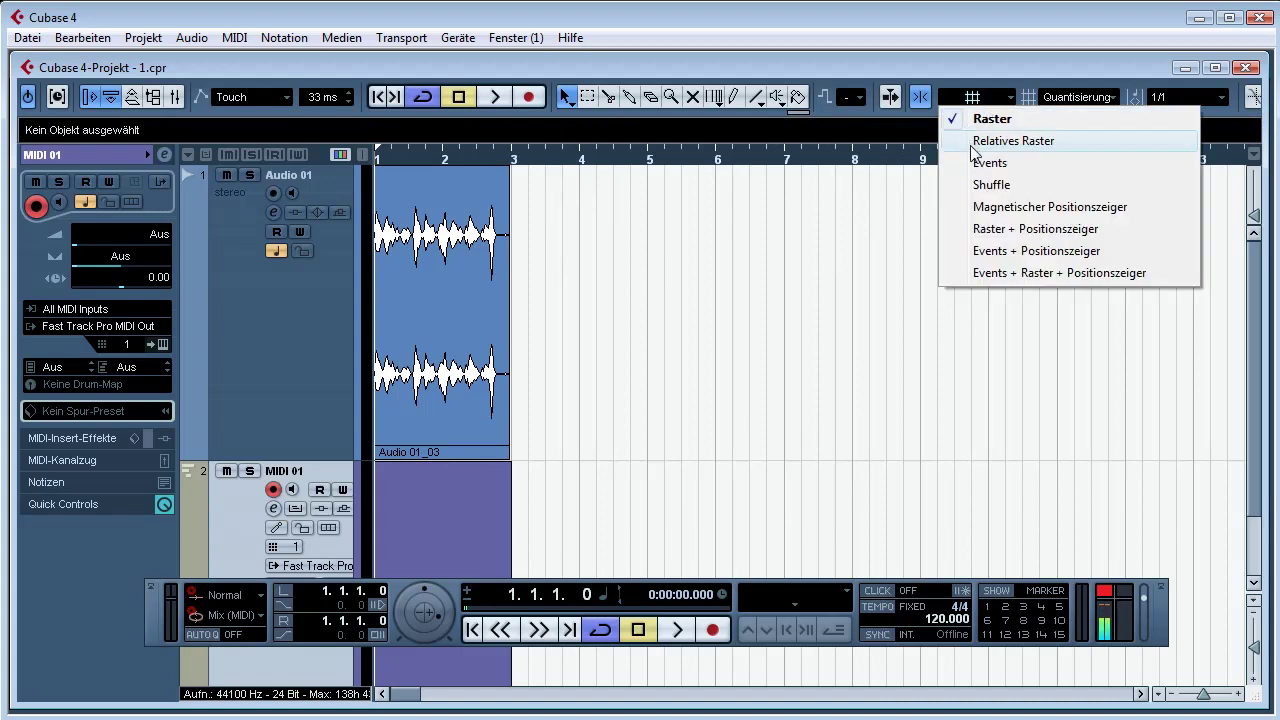
click(791, 211)
click(491, 331)
drag(491, 331, 600, 328)
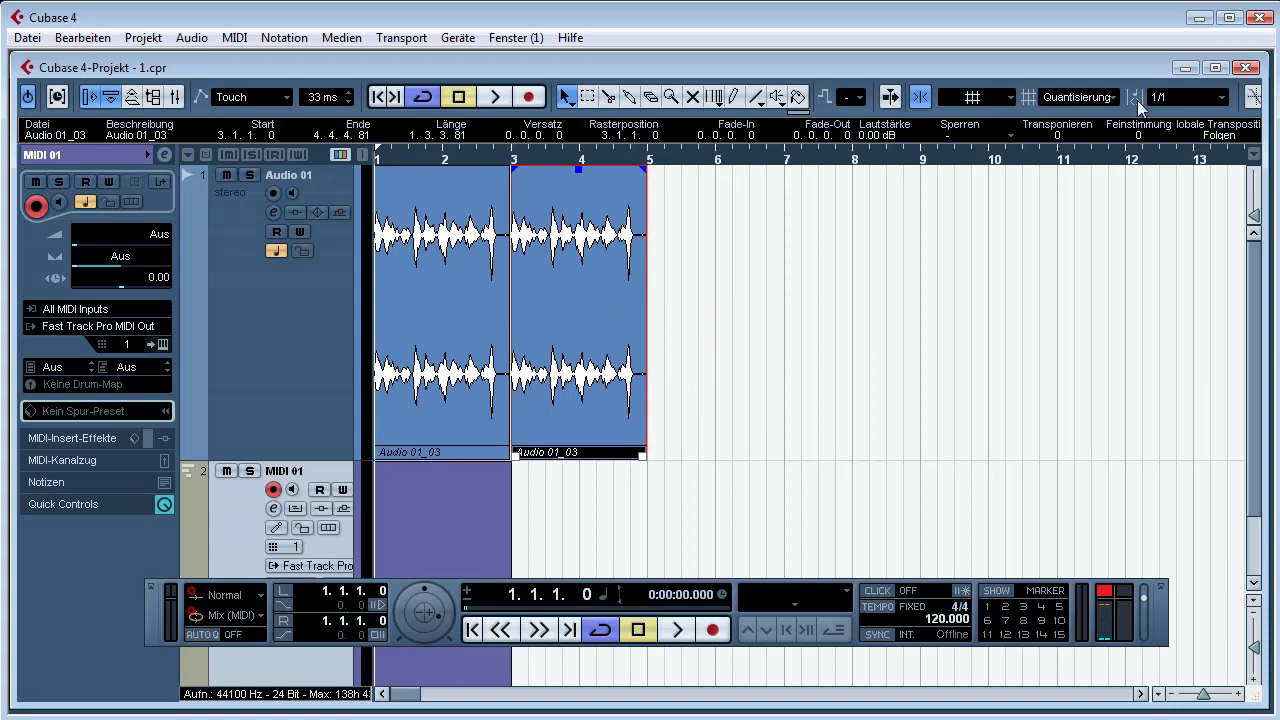
Step: Set the quantize value to 1/4, move the copied audio event to 3.3.1.0, and place the project cursor at its start
click(1108, 97)
click(1160, 163)
drag(608, 249, 638, 240)
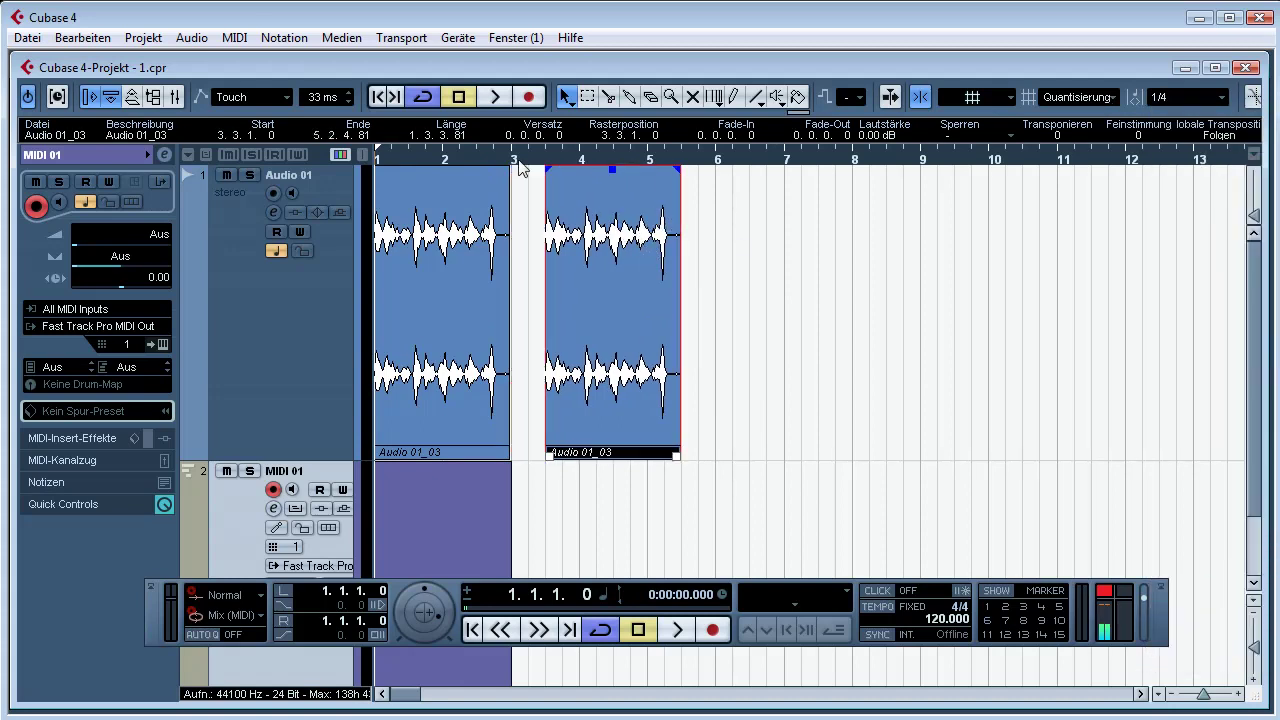
drag(556, 191, 573, 215)
click(544, 152)
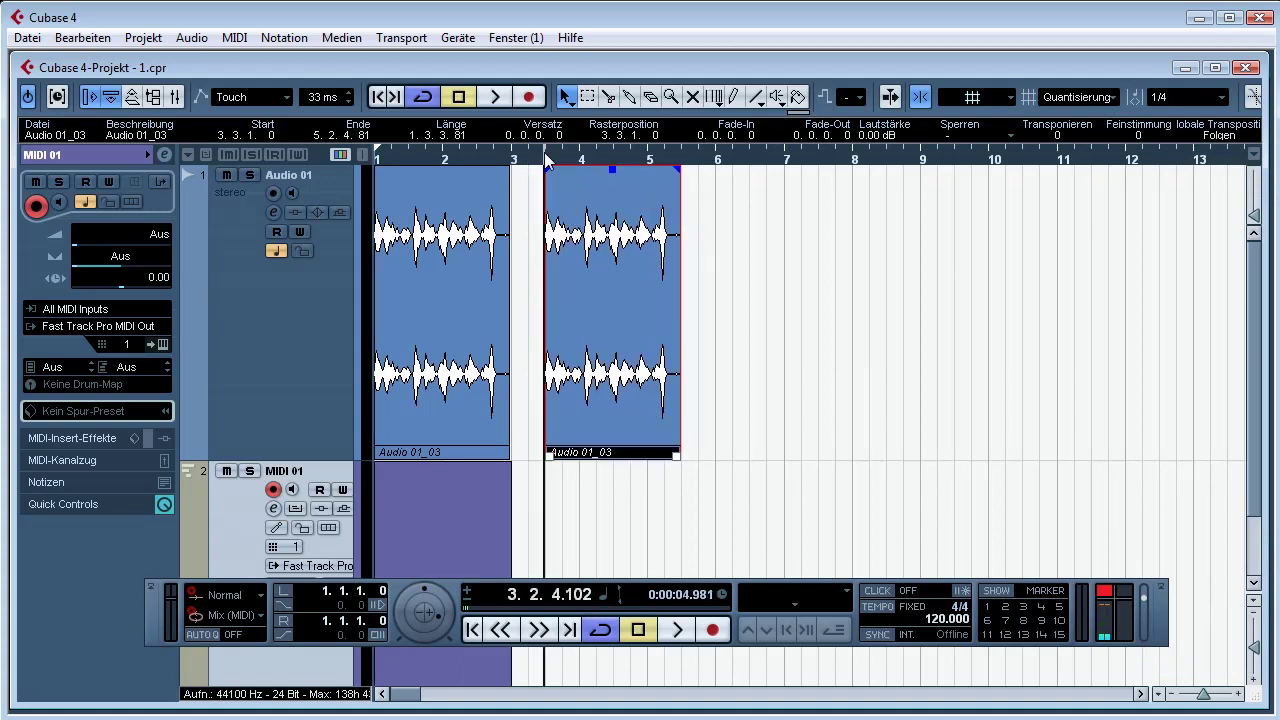
Step: Set the snap mode to Relatives Raster with a 1/1 quantize value and test moving the copied event by whole bars
click(1016, 100)
click(1010, 142)
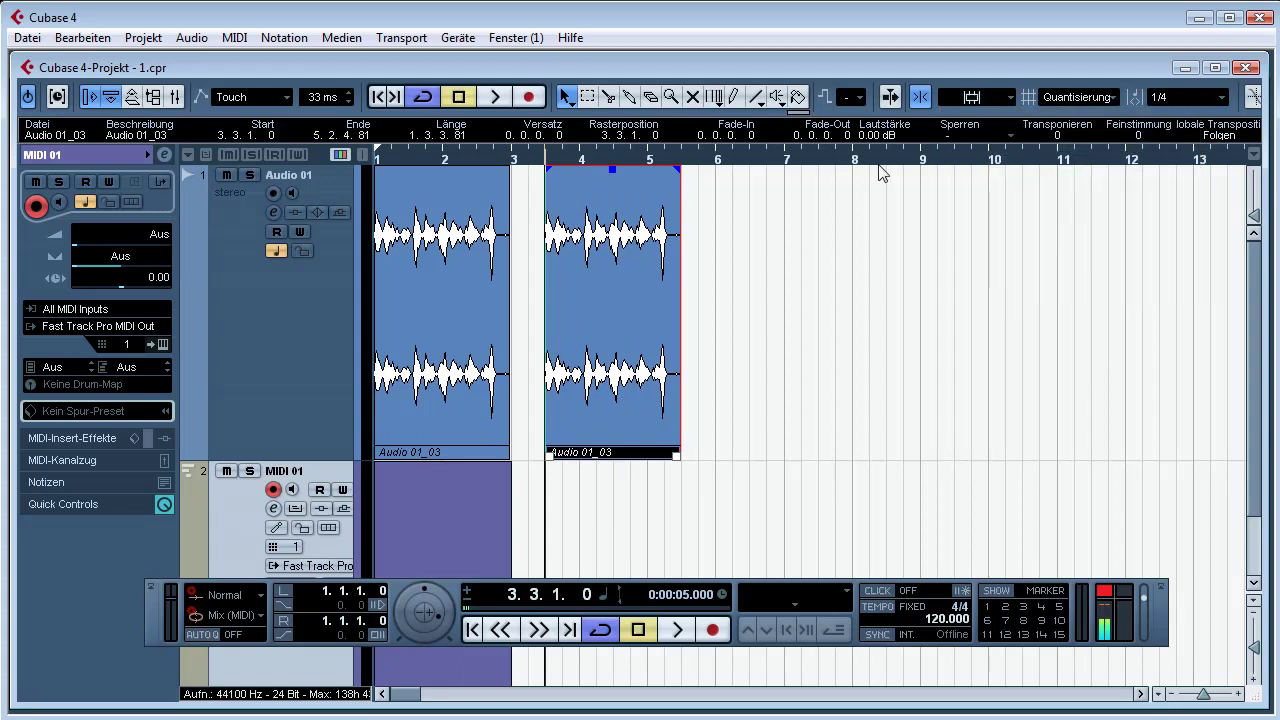
click(1163, 97)
click(1190, 119)
drag(643, 262, 618, 250)
drag(702, 250, 638, 252)
Step: Set the snap mode to Events and move the copied audio event back to 3.2.2.89
click(998, 105)
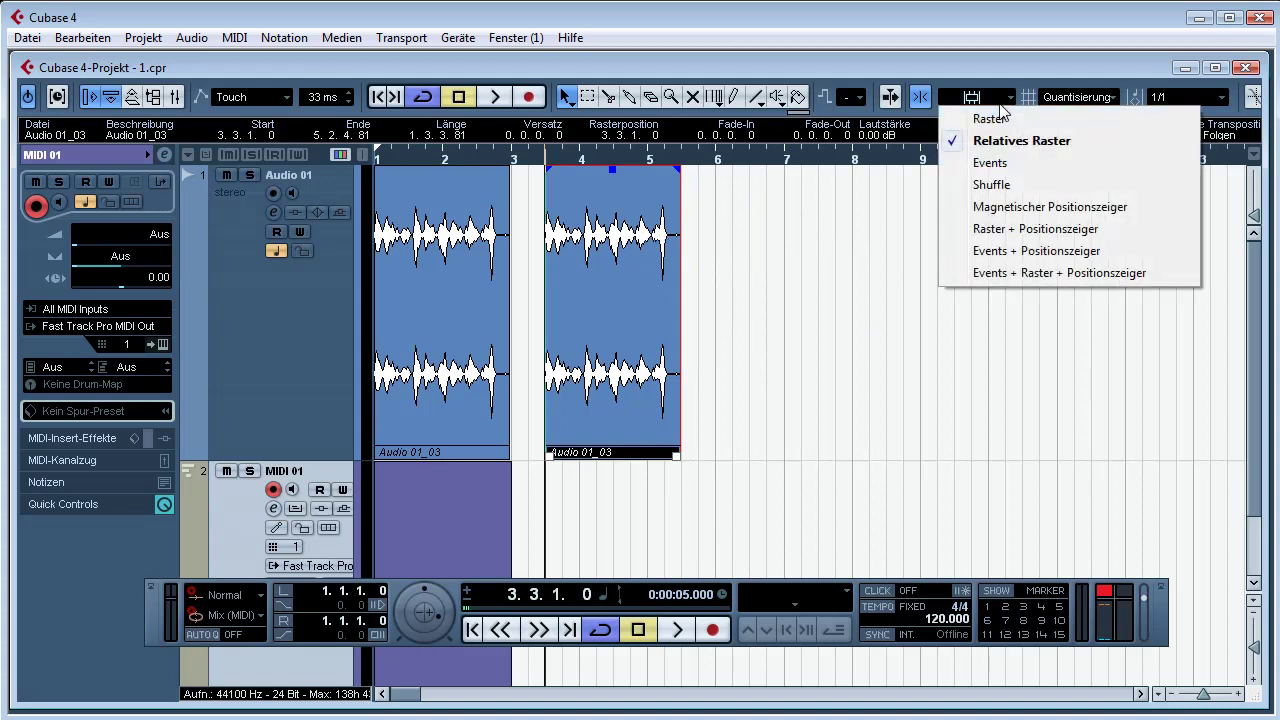
click(991, 184)
drag(633, 287, 606, 278)
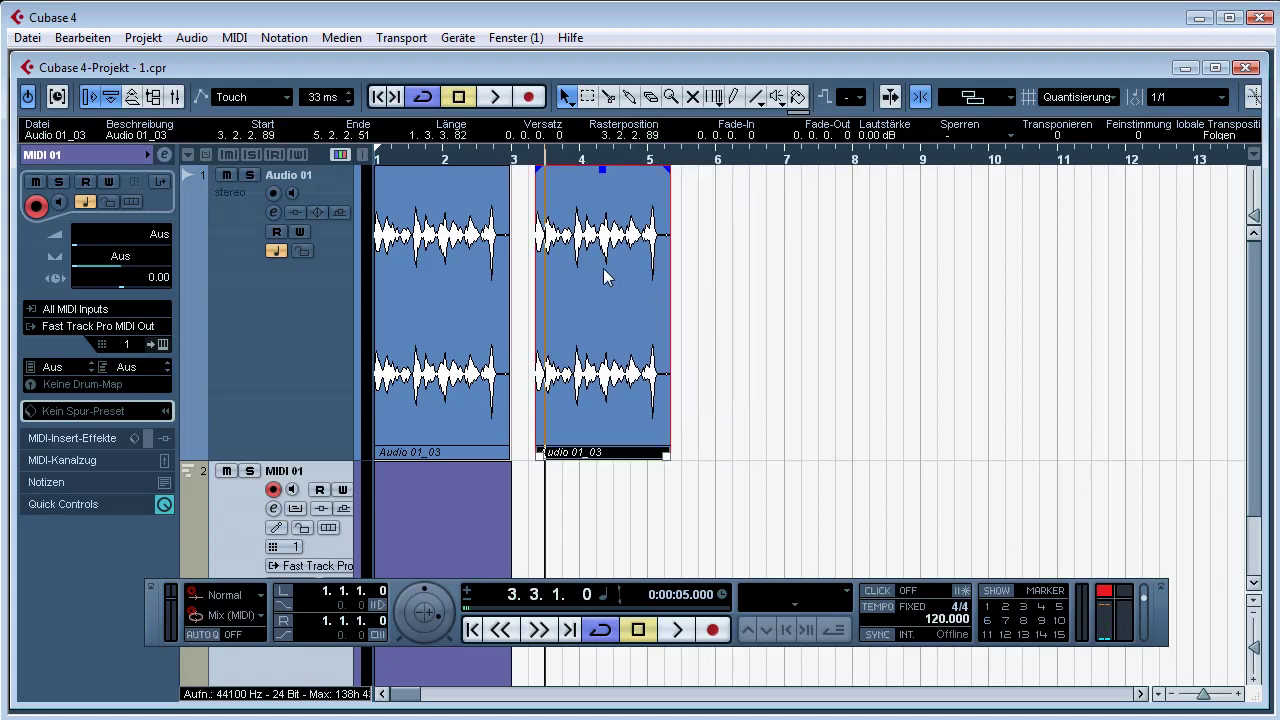
Step: Set the snap mode to Shuffle and line up the audio event and its copies back to back, four in total from bar 1
click(962, 97)
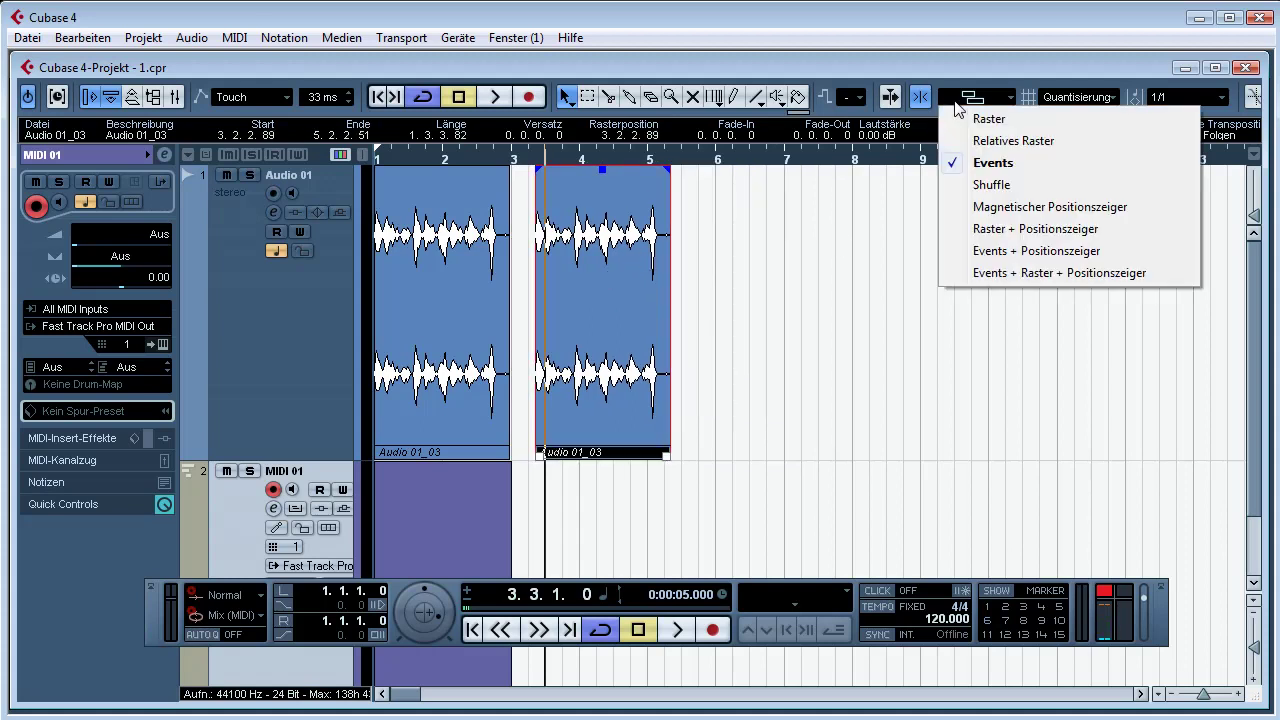
click(1018, 186)
drag(655, 308, 643, 309)
click(501, 310)
drag(501, 310, 783, 356)
click(375, 316)
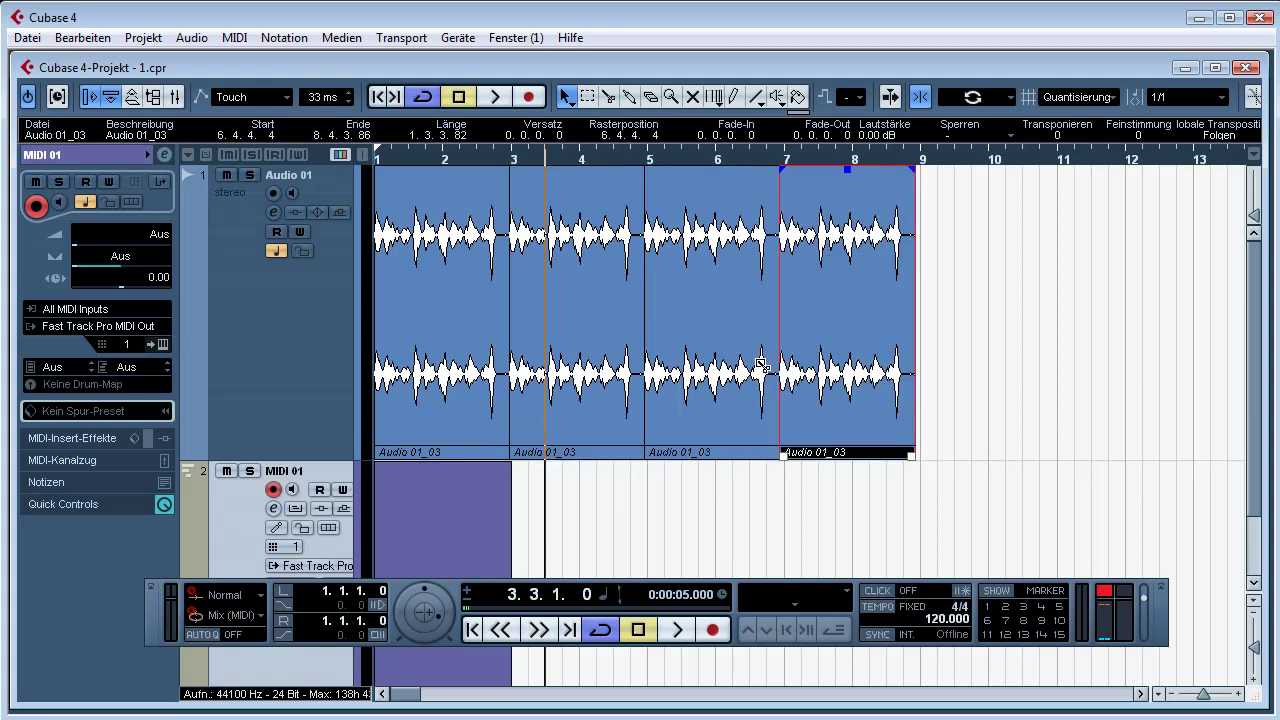
Step: Draw short empty audio parts behind the last event and shuffle parts and events, placing the last short part at 7.3.2.42
double_click(1035, 338)
drag(946, 376, 665, 371)
drag(512, 360, 885, 365)
drag(1141, 359, 1158, 356)
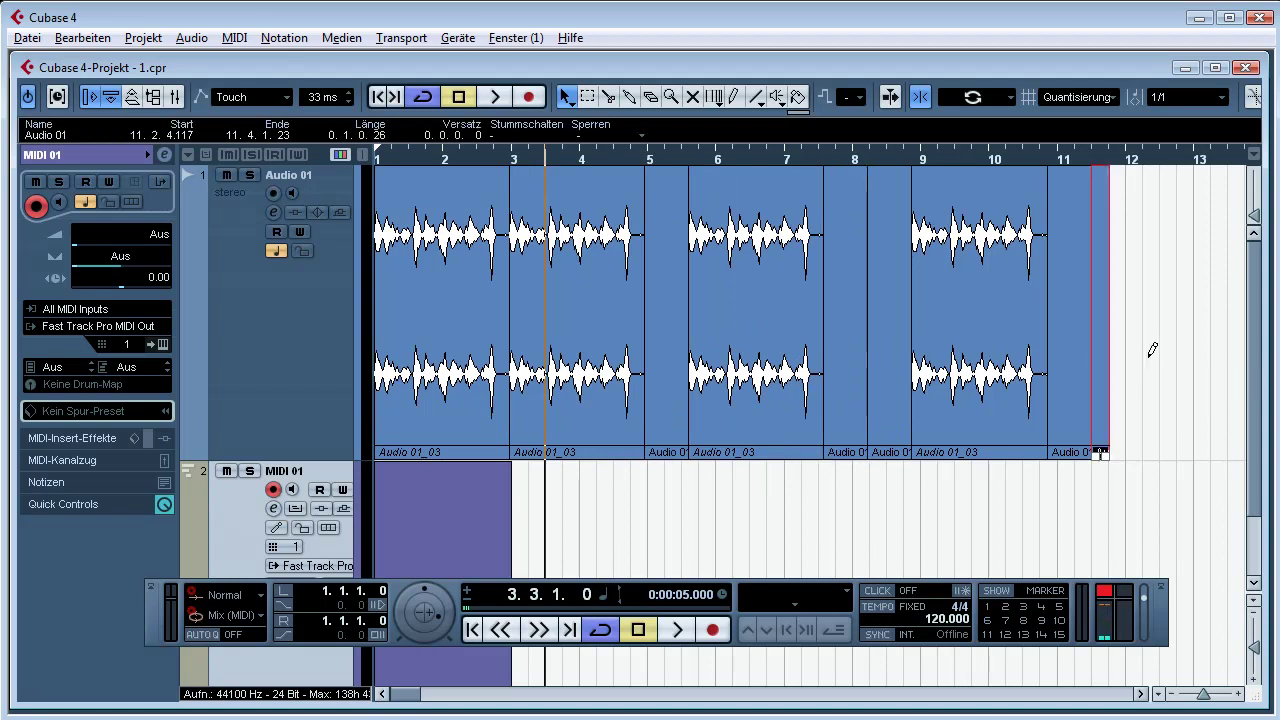
drag(1105, 392, 832, 384)
Step: Set the snap mode to Magnetischer Positionszeiger, place the project cursor at 12.4.1.58, and snap the last audio part's end to it
click(984, 97)
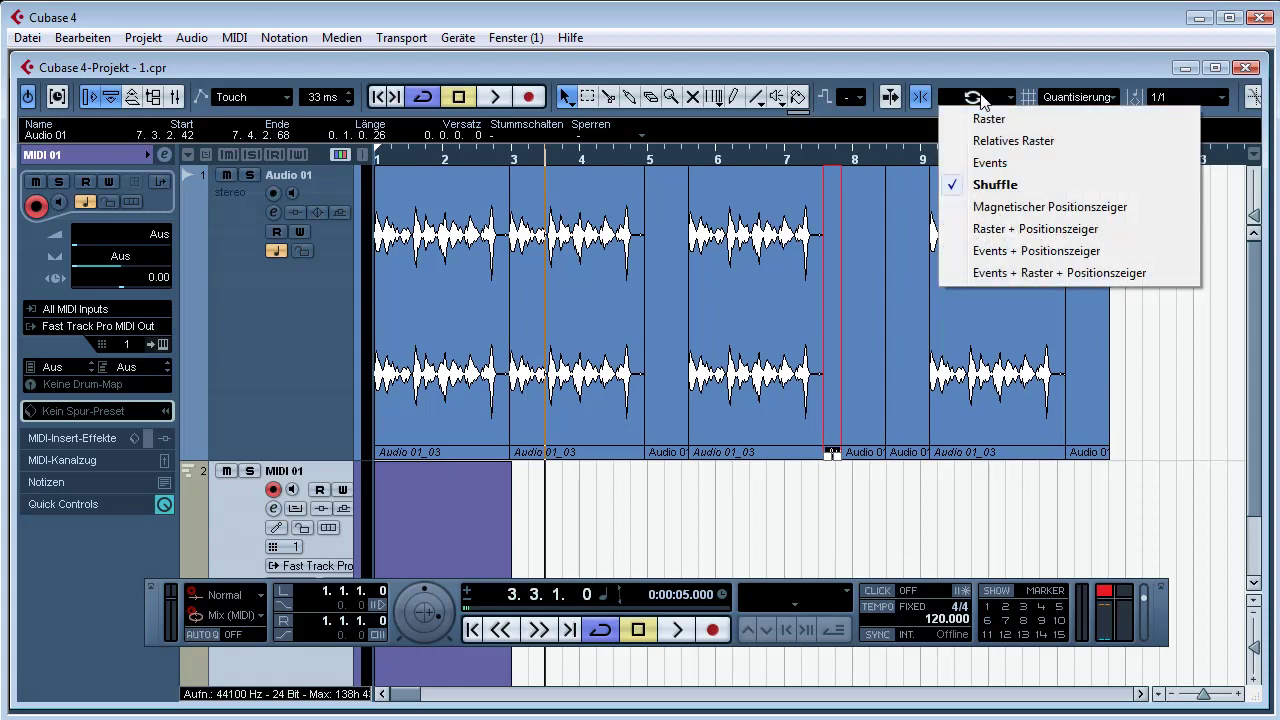
click(1047, 207)
click(1180, 165)
drag(1084, 257, 1134, 258)
Step: Set the snap mode to Raster, delete the last audio part, and move the last audio event to bar 11 and back to bar 10
click(982, 97)
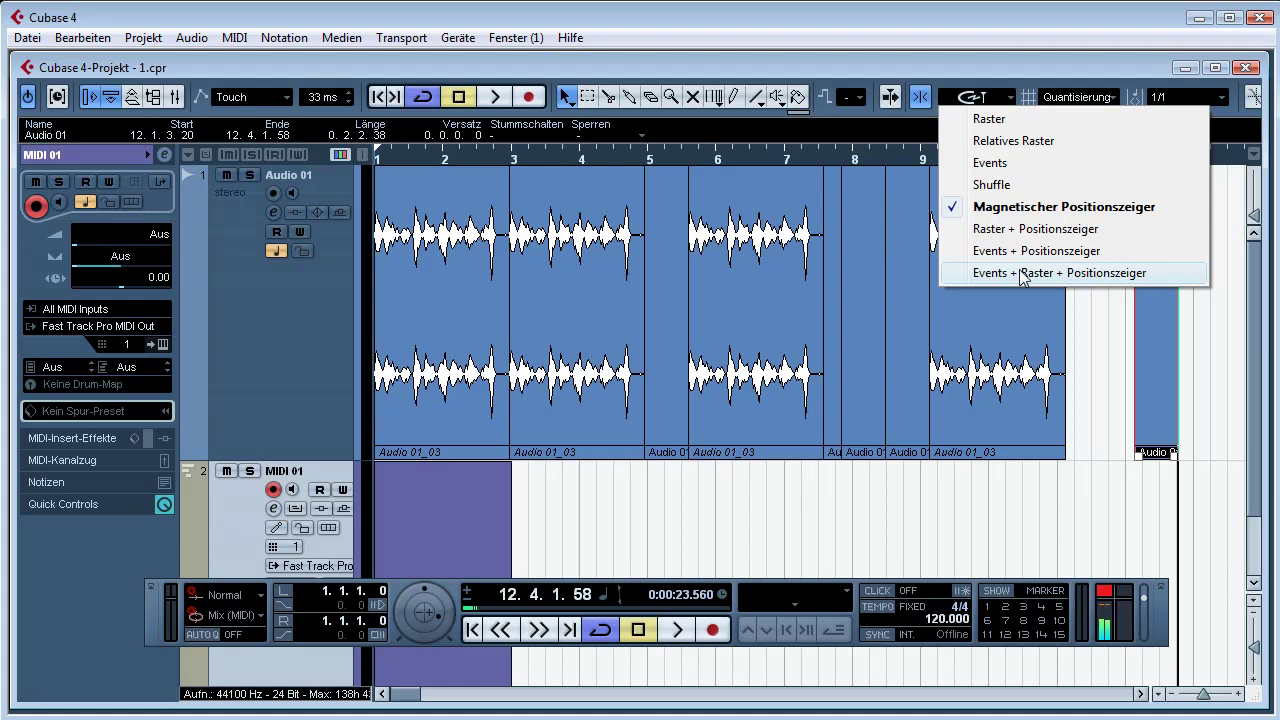
click(1009, 121)
click(1093, 257)
click(1136, 234)
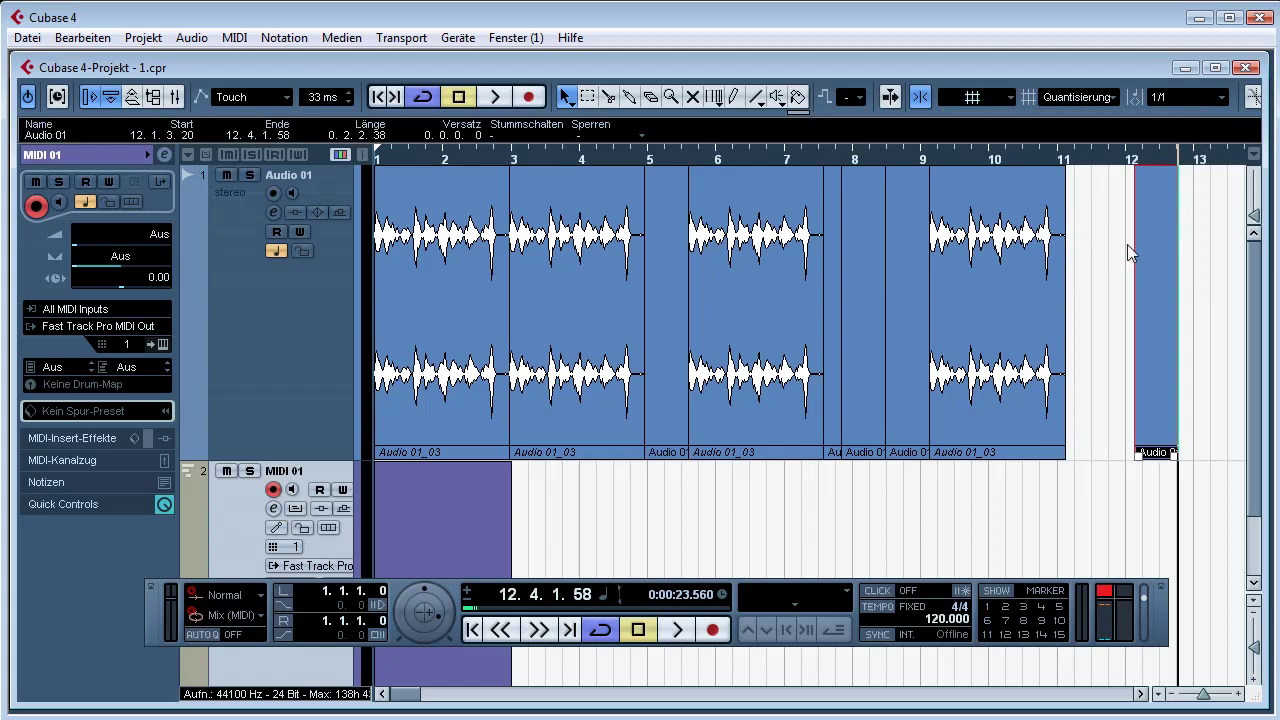
key(Delete)
drag(1012, 294, 1113, 333)
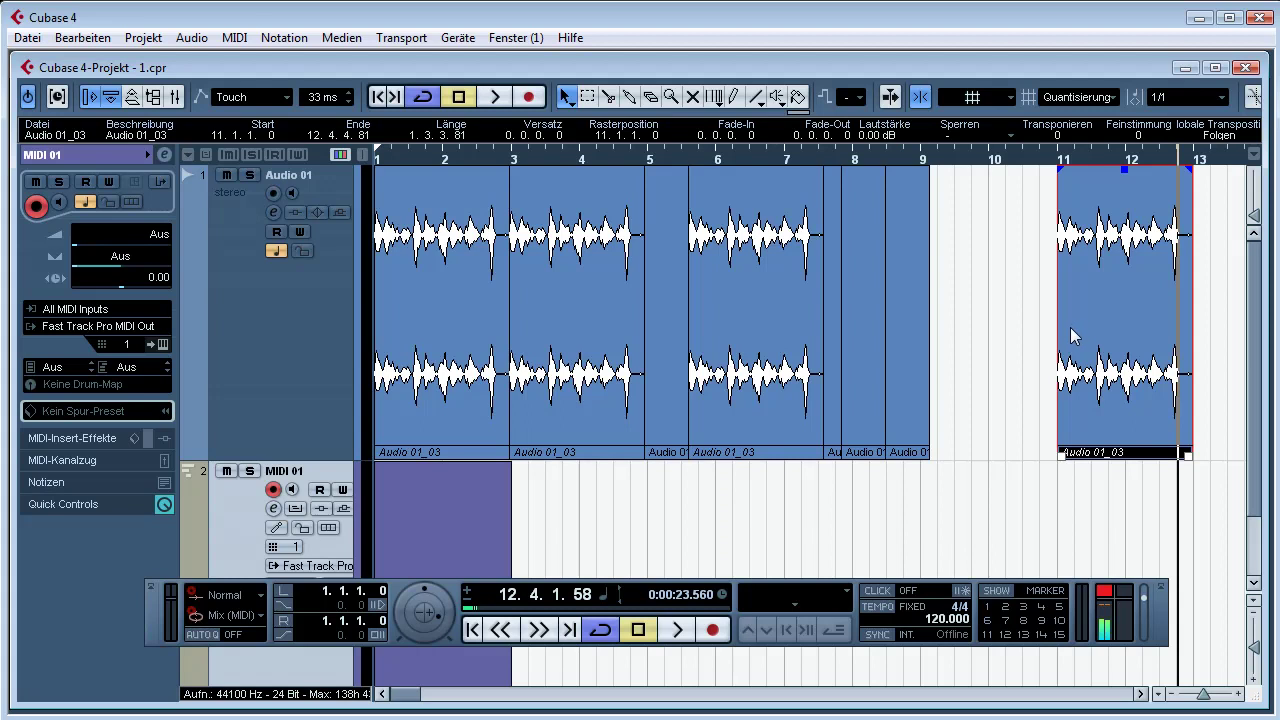
drag(1120, 331, 1052, 333)
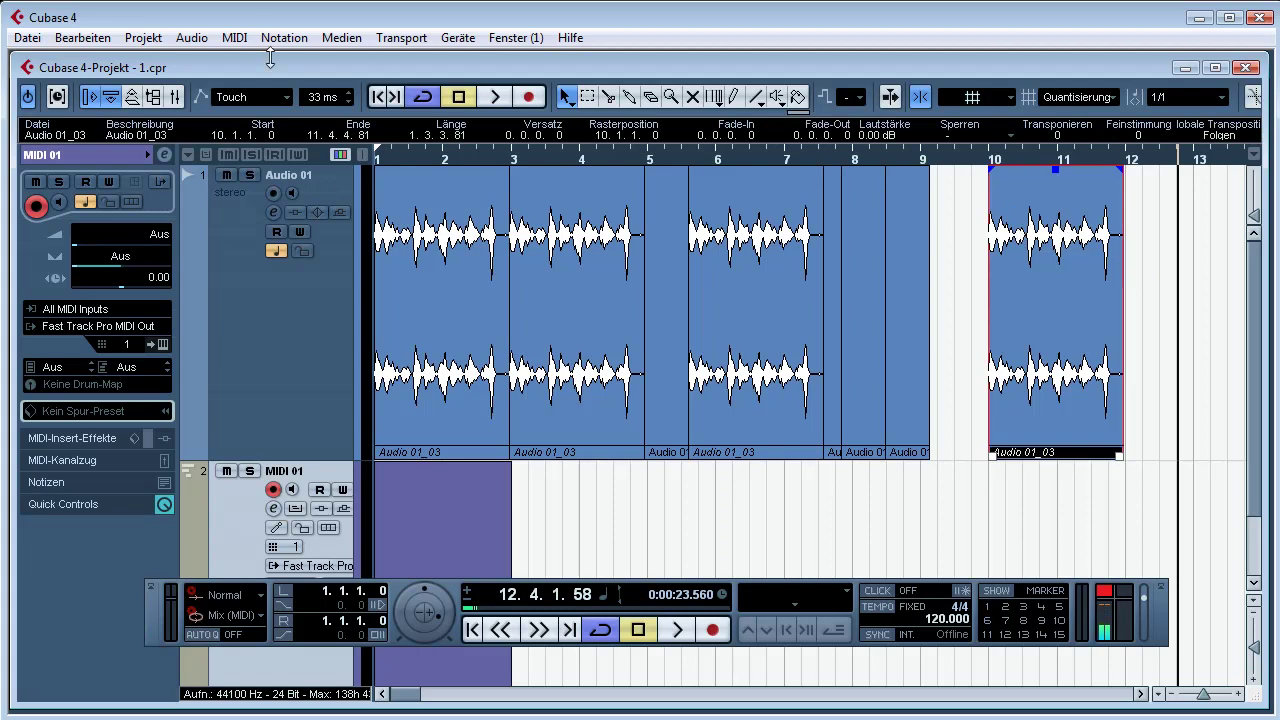
Step: Turn snap off, place the project cursor on the event's transient at 10.3.2.77, and set the event's snap point to the cursor
drag(1018, 158, 1014, 183)
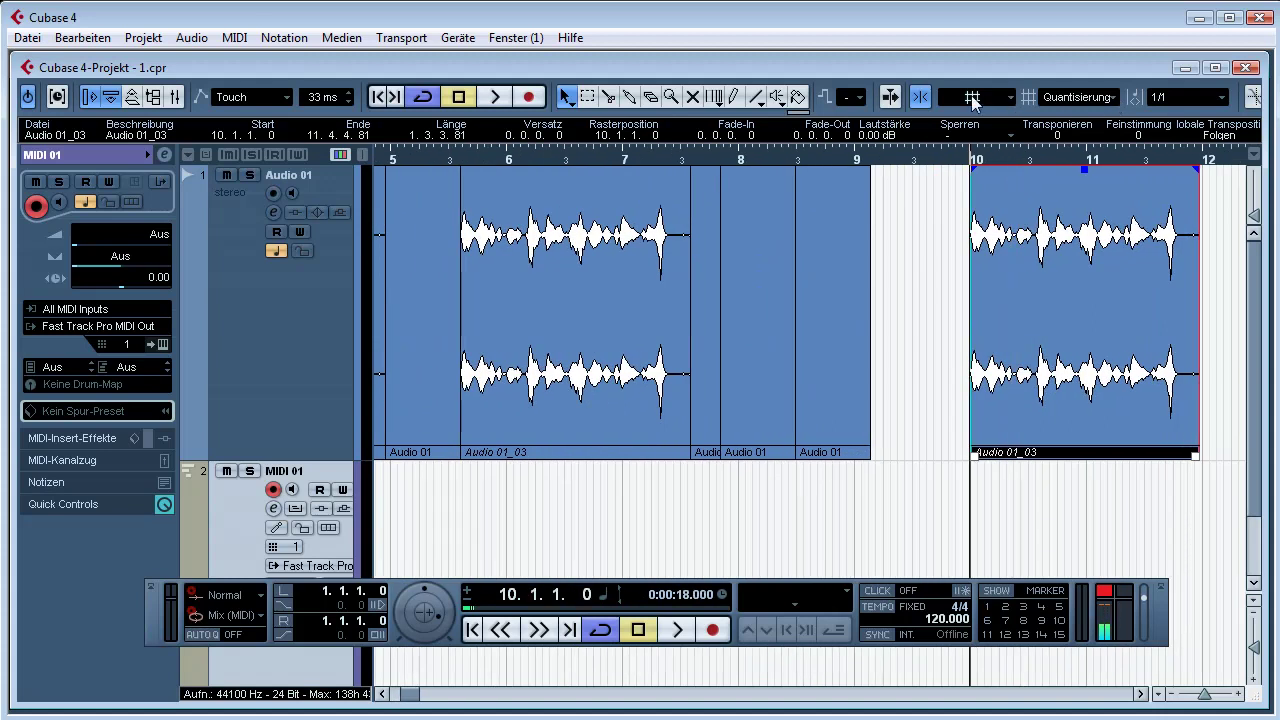
click(921, 98)
drag(1033, 166, 1064, 163)
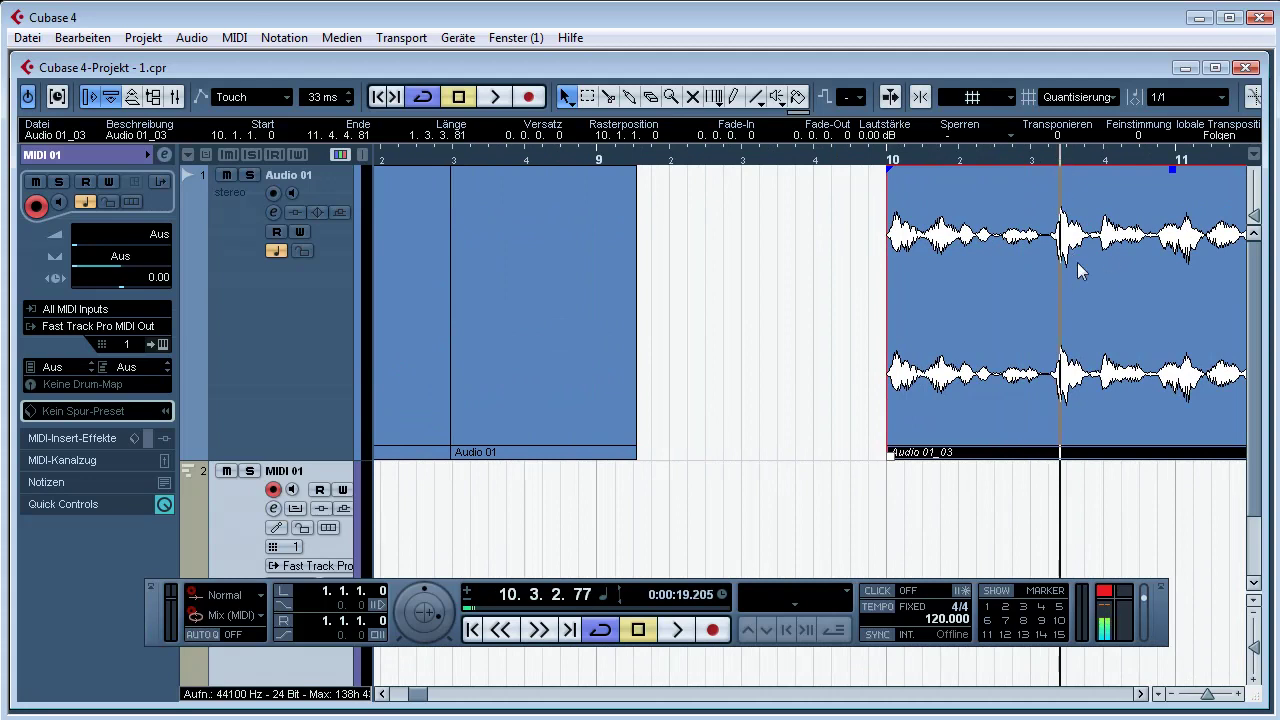
click(193, 38)
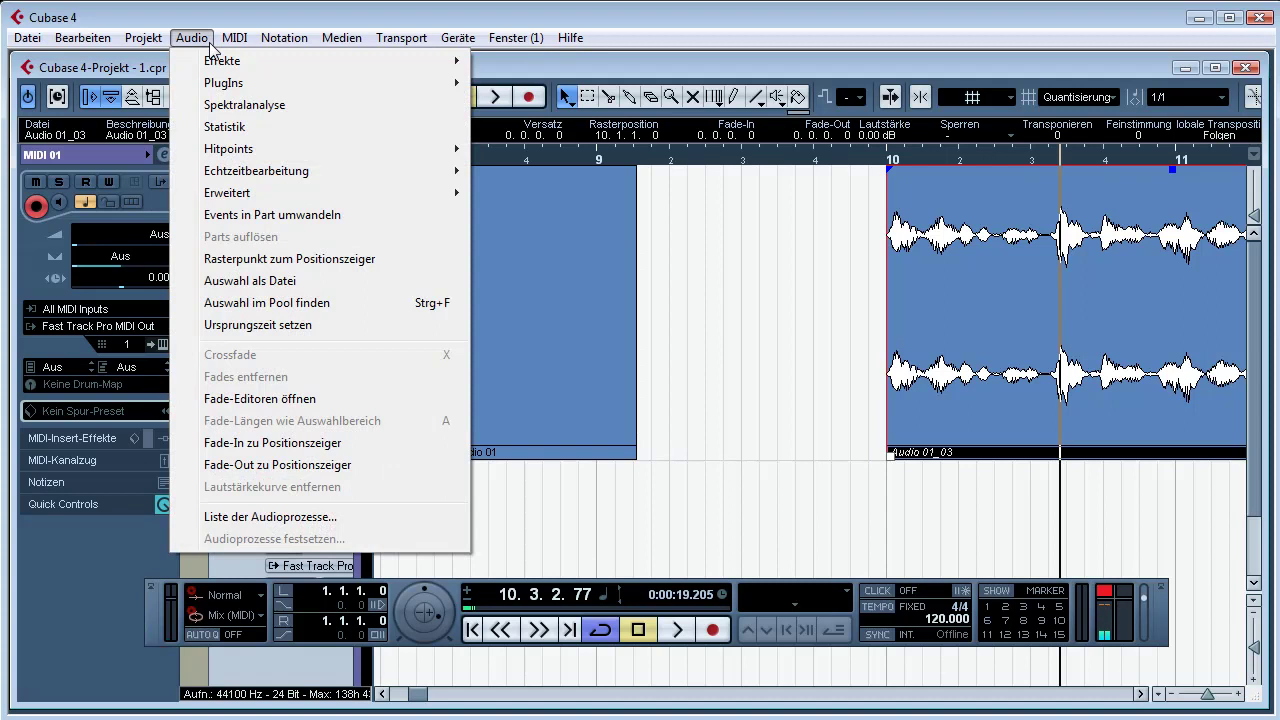
click(277, 262)
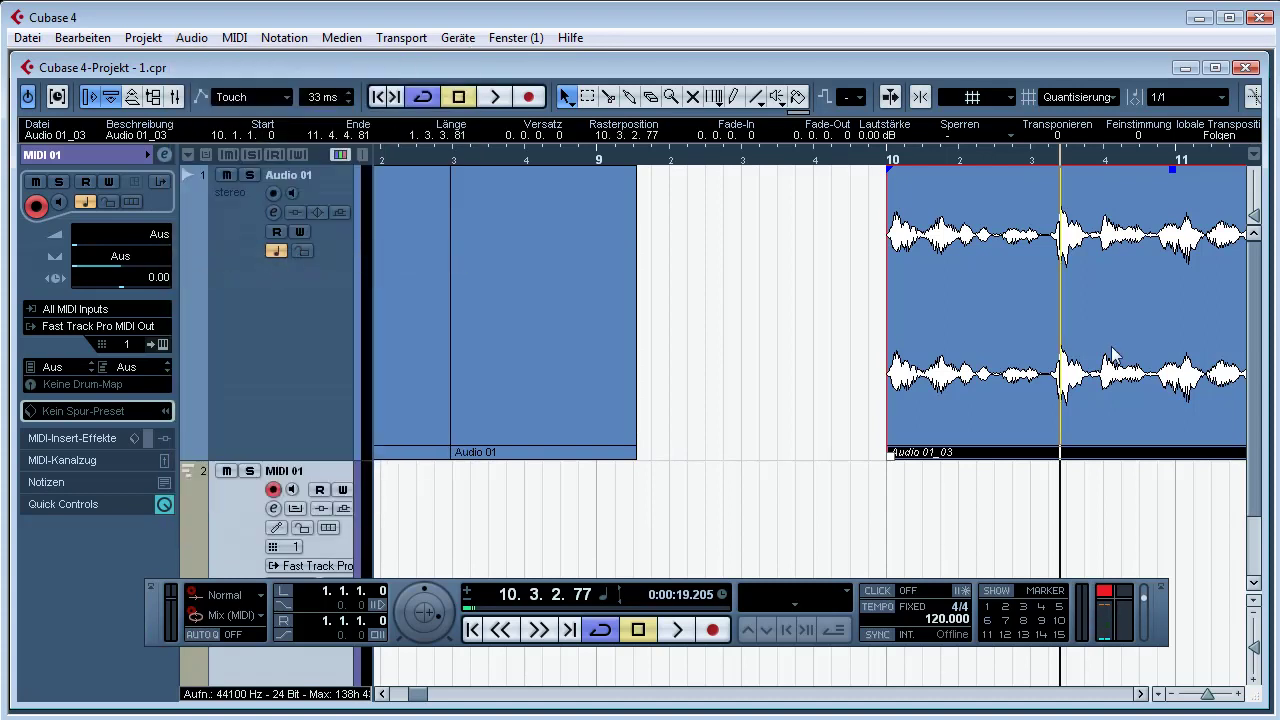
Step: Turn snap back on and move the audio event so its snap point lands on 10.1.1.0
drag(1091, 221, 1057, 222)
click(925, 99)
drag(1056, 250, 1000, 252)
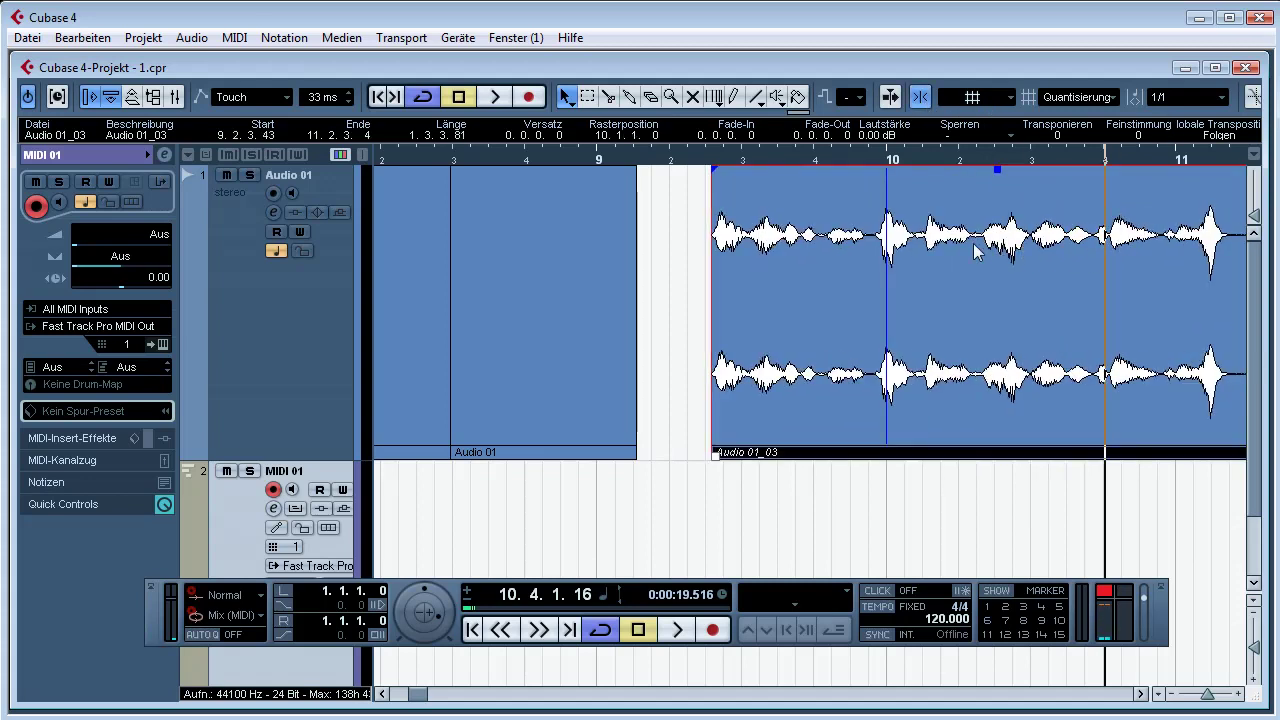
drag(813, 256, 912, 268)
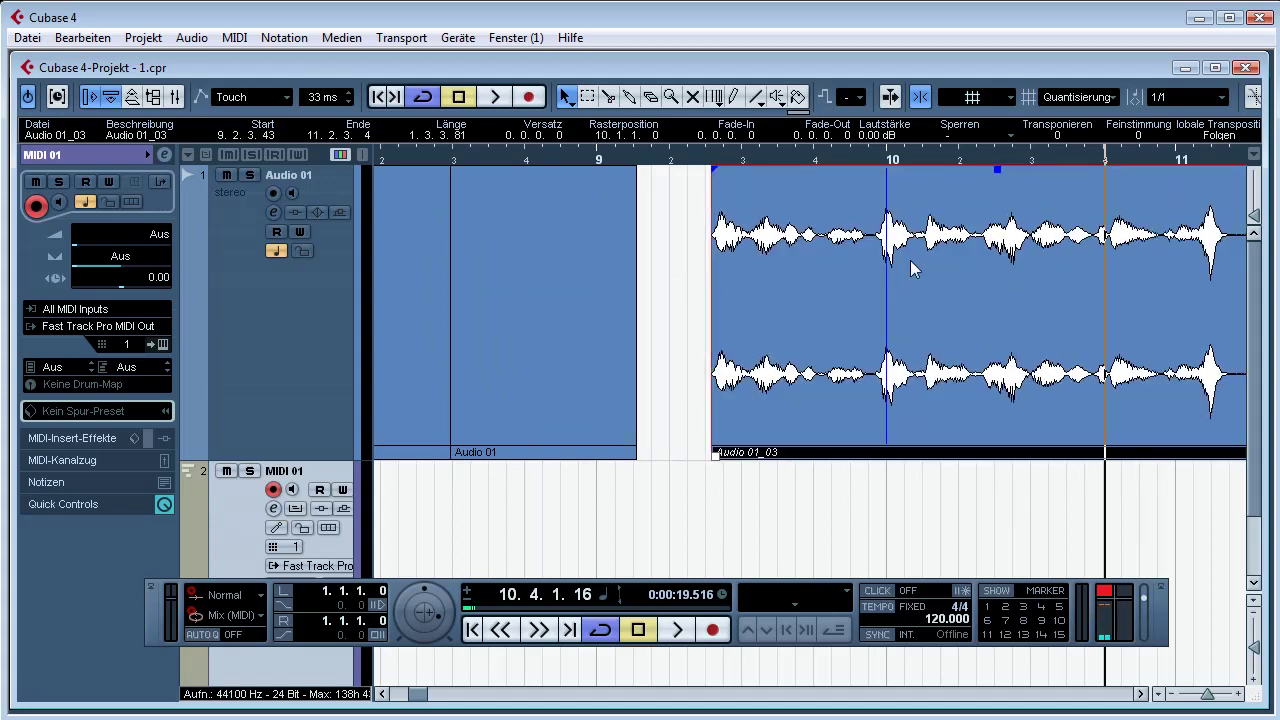